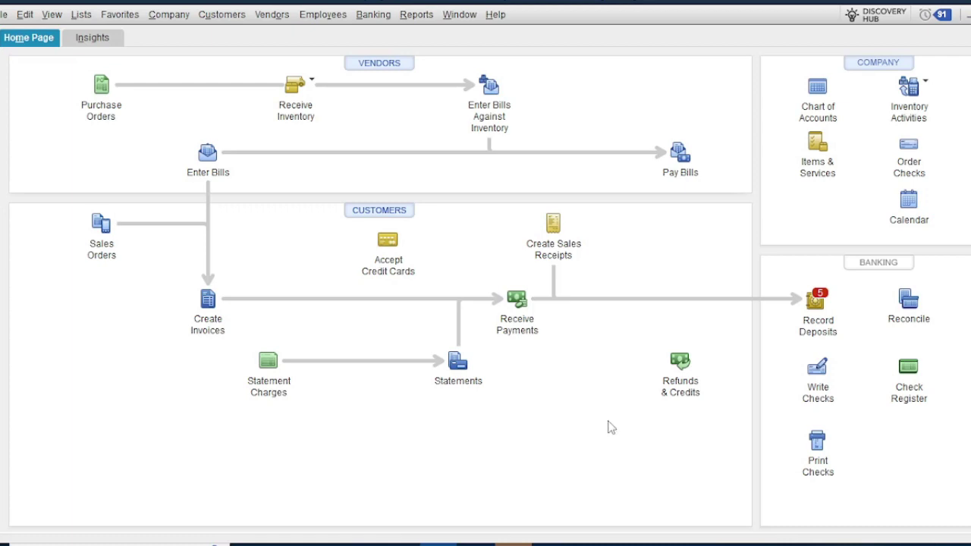
Step: Open QuickBooks Desktop Help and enter 'Process Payroll Manually' in the search box
{"action": "left_click", "coordinate": [497, 16]}
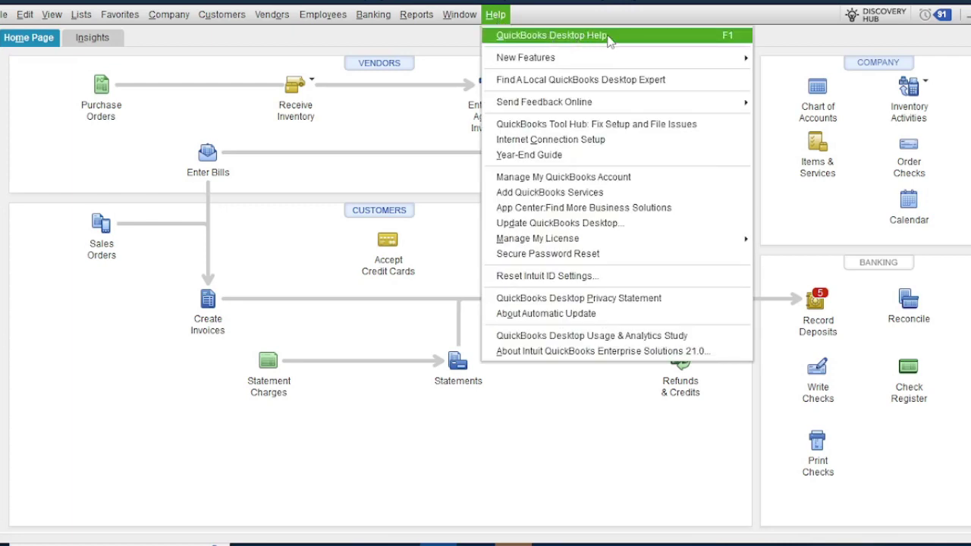
{"action": "left_click", "coordinate": [612, 38]}
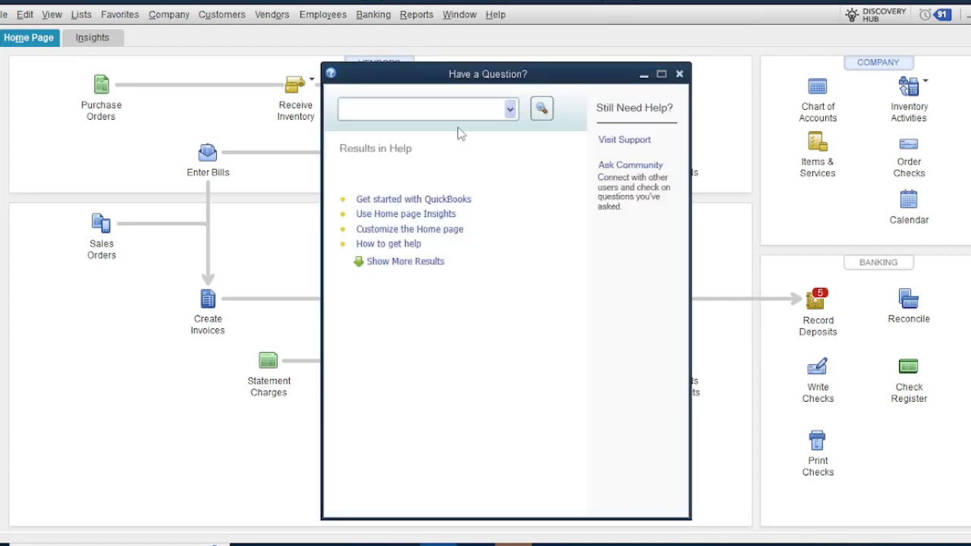
{"action": "left_click", "coordinate": [465, 109]}
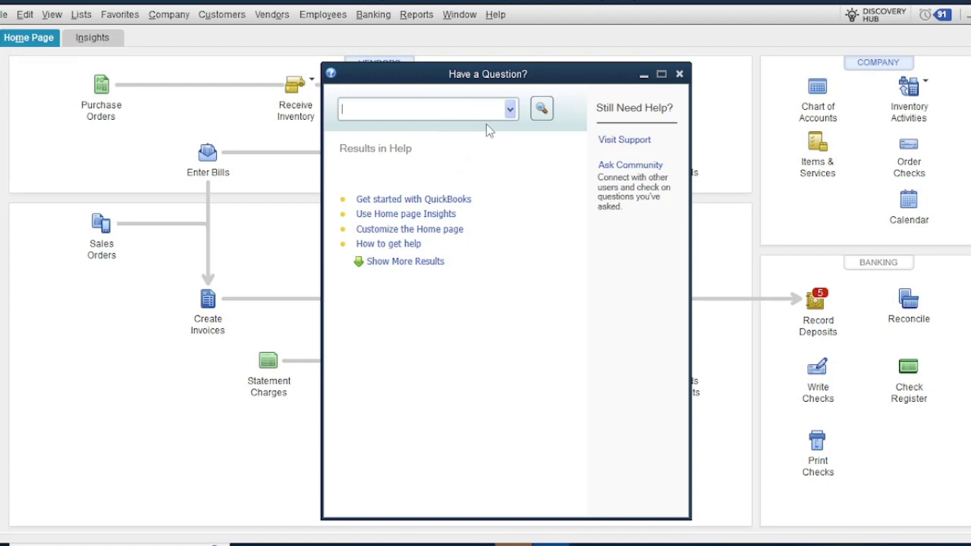
{"action": "type", "text": "Process Payroll Manually"}
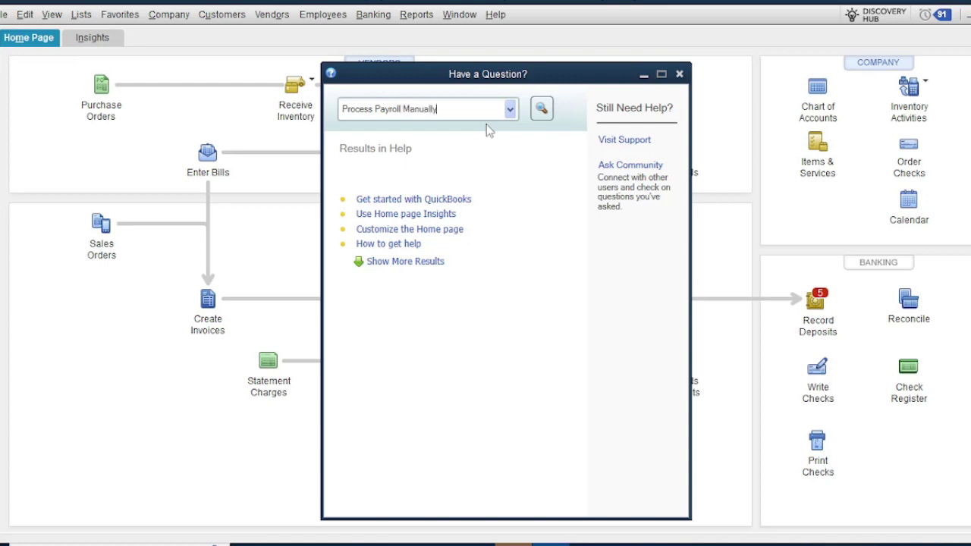
Step: Run the search and open the 'Process payroll manually (without a subscription)' article
{"action": "left_click", "coordinate": [542, 111]}
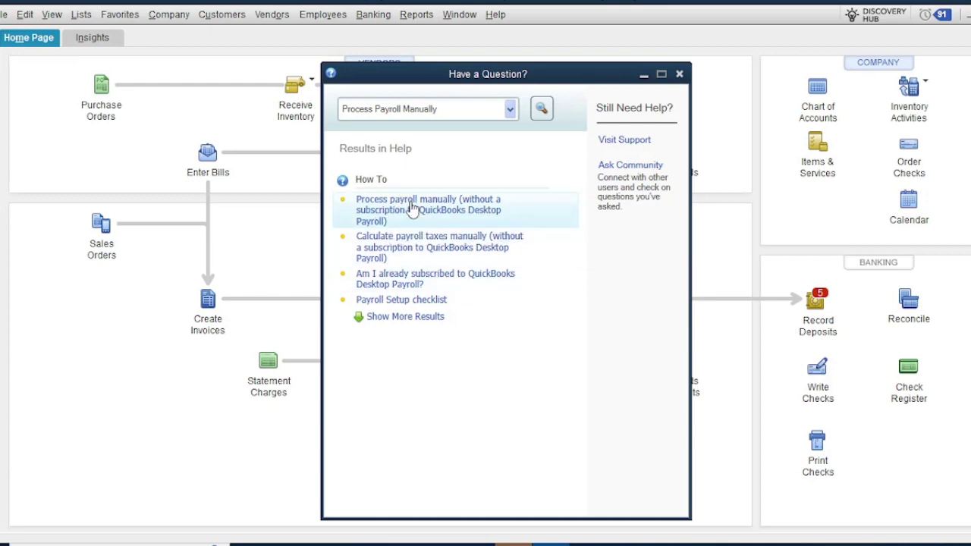
{"action": "left_click", "coordinate": [402, 216]}
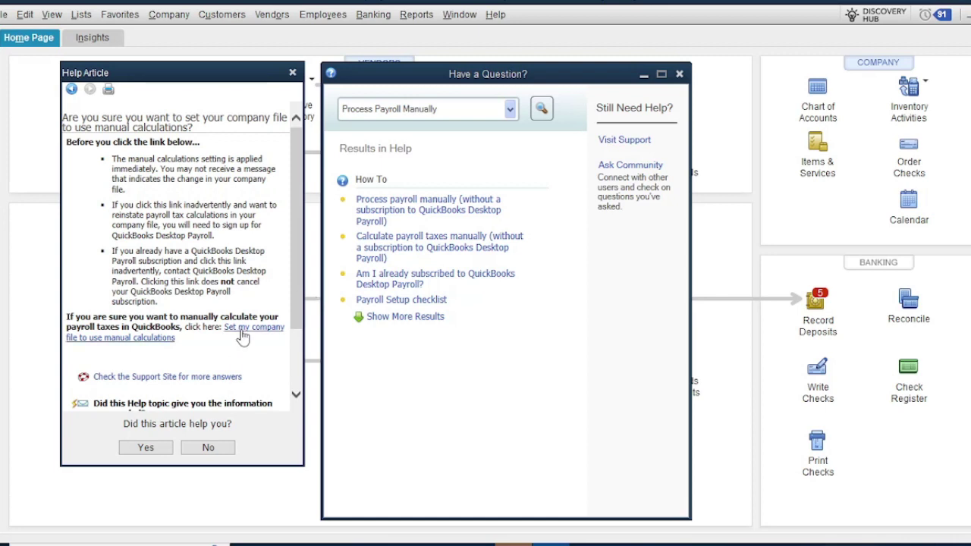
Step: Switch the company file to manual payroll calculations, close both help windows, and acknowledge activation
{"action": "left_click", "coordinate": [254, 331]}
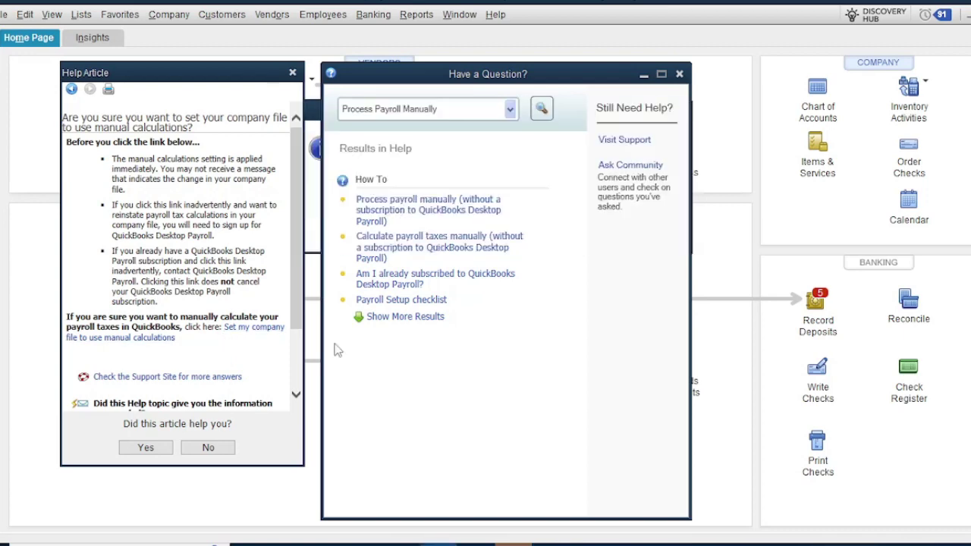
{"action": "left_click", "coordinate": [679, 74]}
{"action": "left_click", "coordinate": [293, 72]}
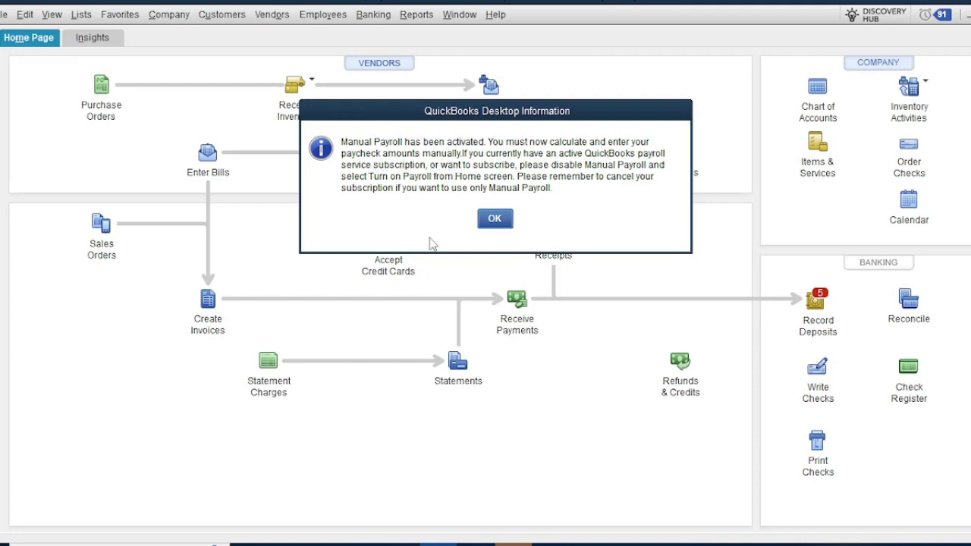
{"action": "left_click", "coordinate": [494, 220]}
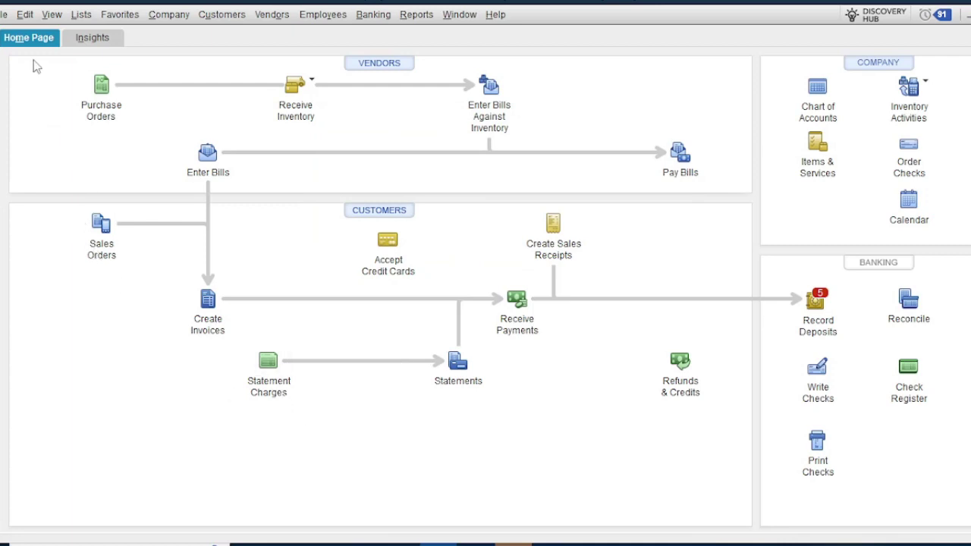
Step: Select Full payroll in Payroll & Employees company preferences, save it, and accept closing all windows
{"action": "left_click", "coordinate": [26, 17]}
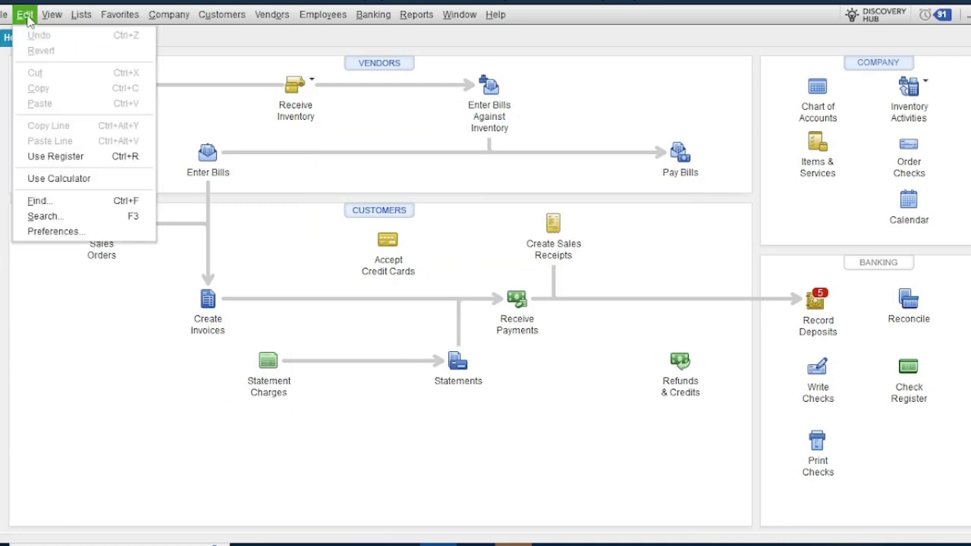
{"action": "left_click", "coordinate": [53, 231]}
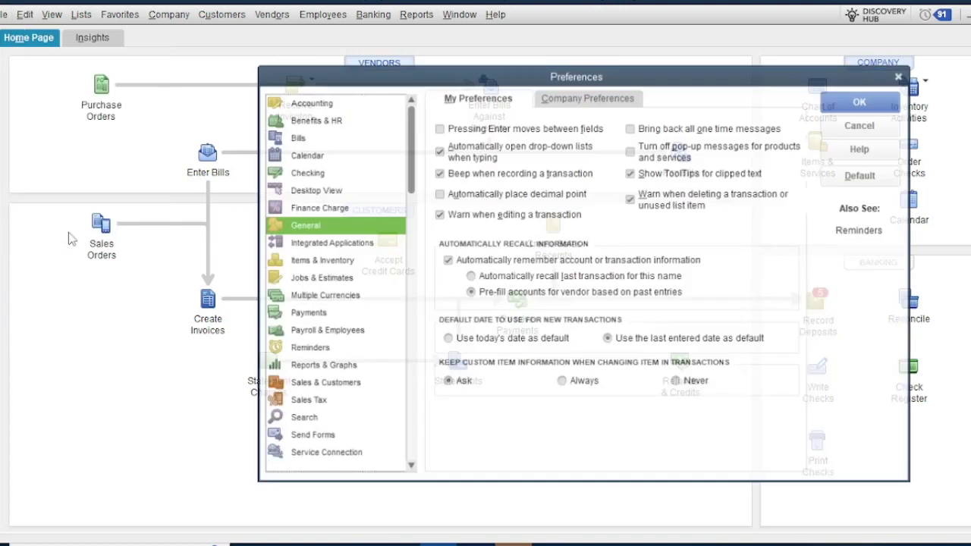
{"action": "left_click", "coordinate": [322, 333]}
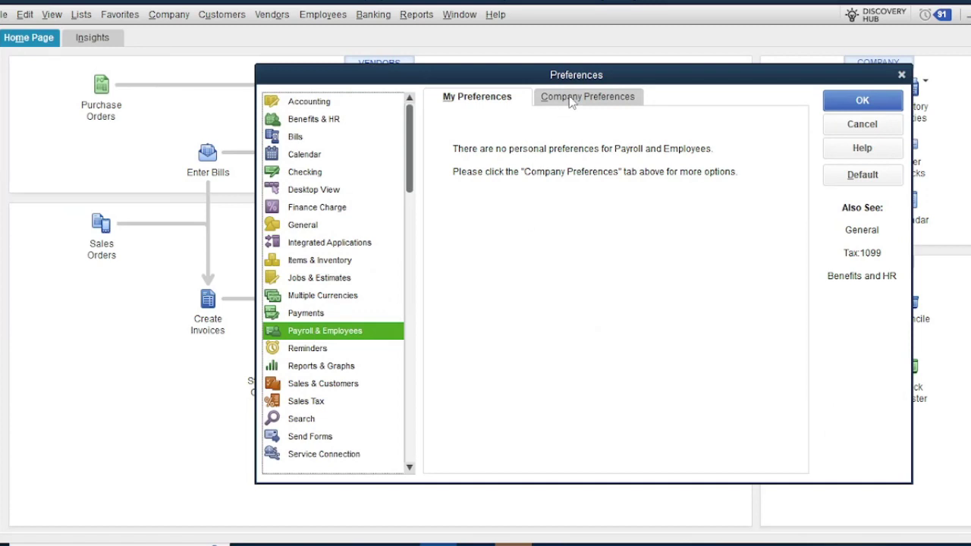
{"action": "left_click", "coordinate": [613, 105]}
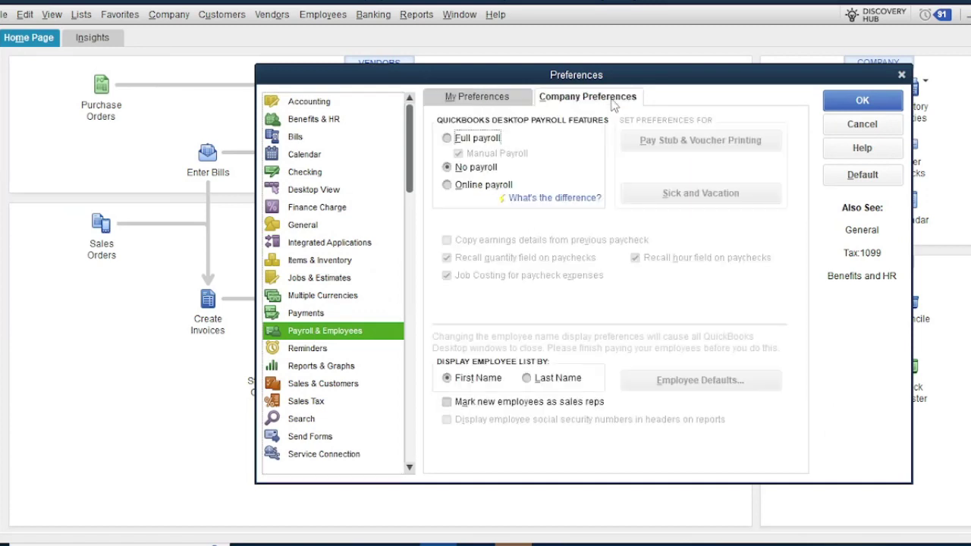
{"action": "left_click", "coordinate": [447, 140]}
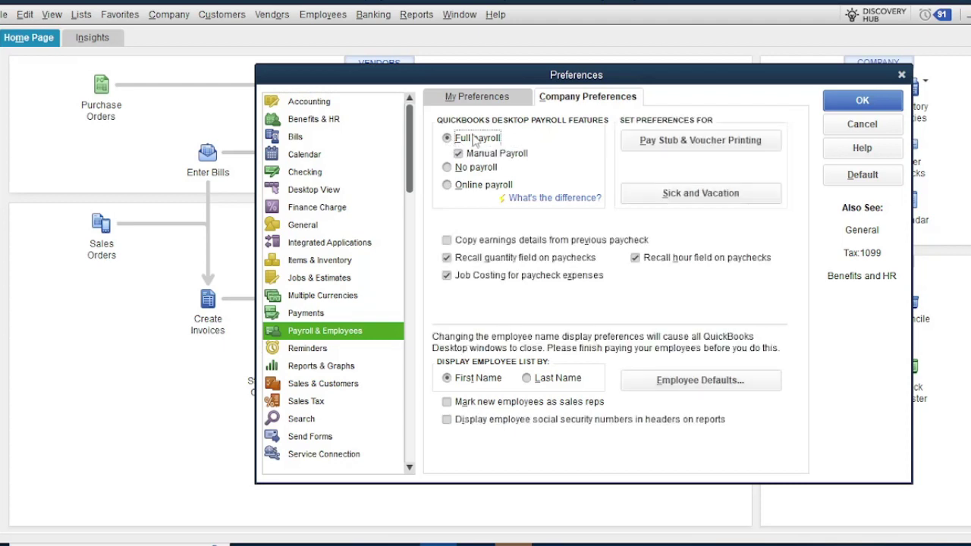
{"action": "left_click", "coordinate": [863, 100]}
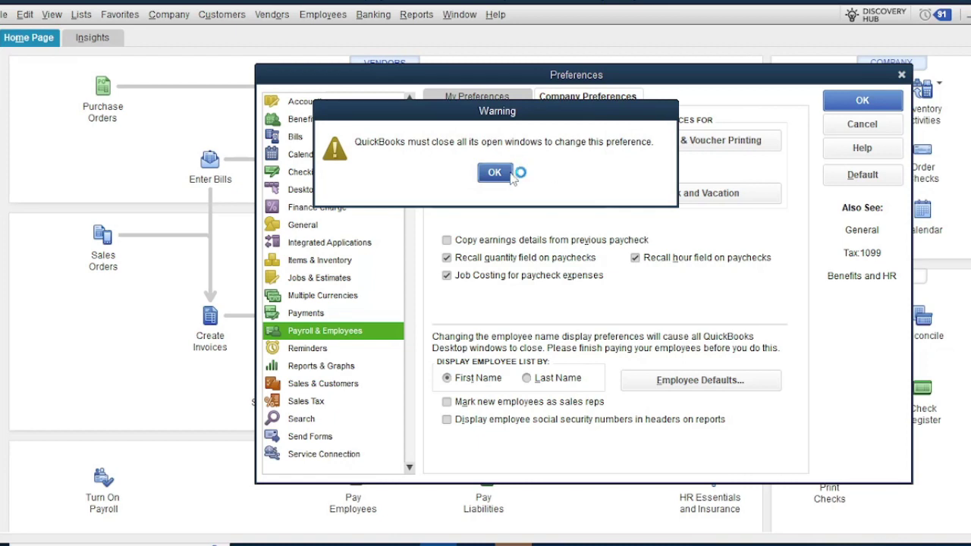
{"action": "left_click", "coordinate": [498, 173]}
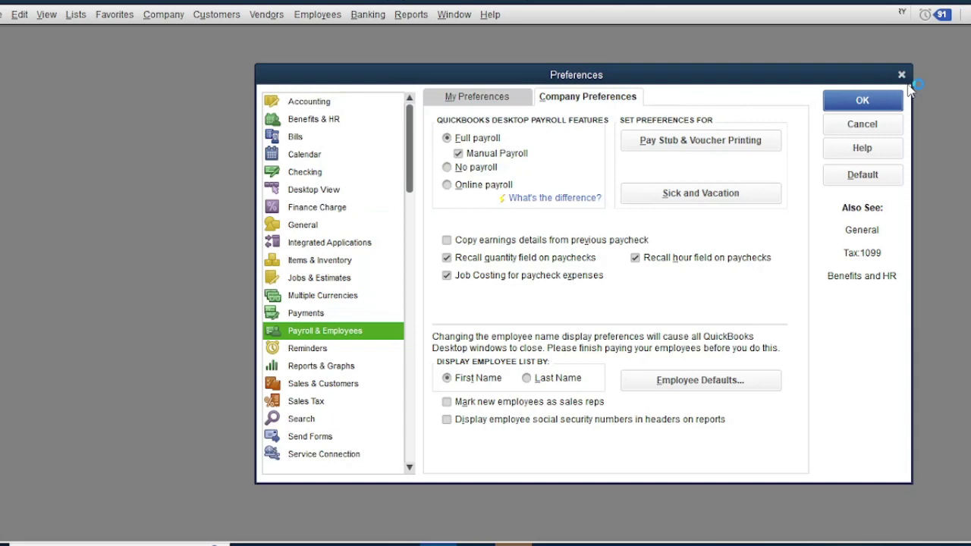
{"action": "left_click", "coordinate": [902, 74]}
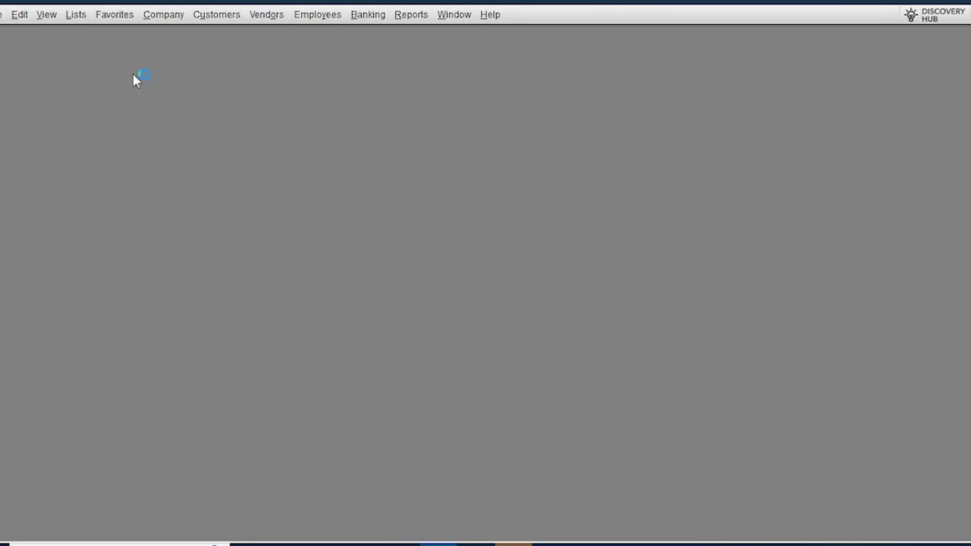
Step: Reopen and maximize the Home page, then open the Employee Center from the Employees menu
{"action": "left_click", "coordinate": [163, 19]}
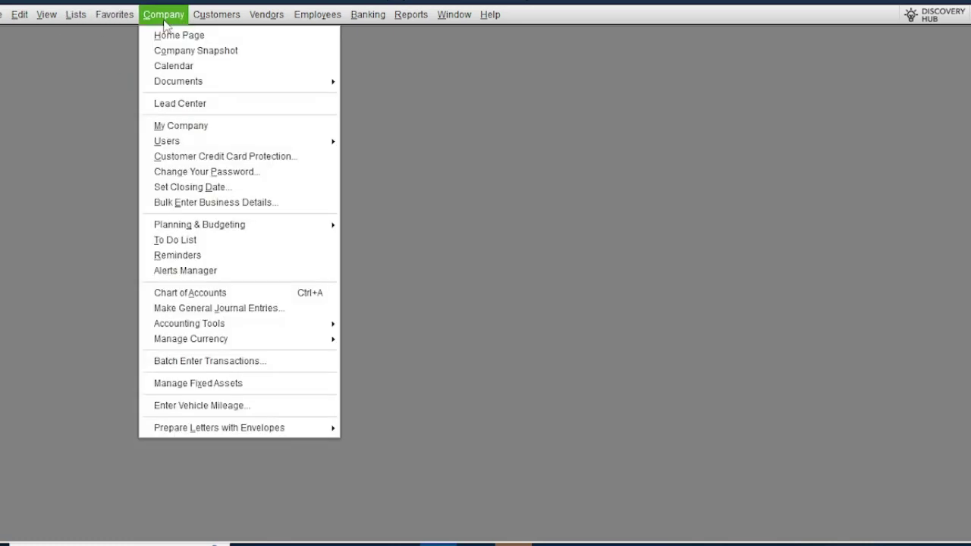
{"action": "left_click", "coordinate": [188, 38]}
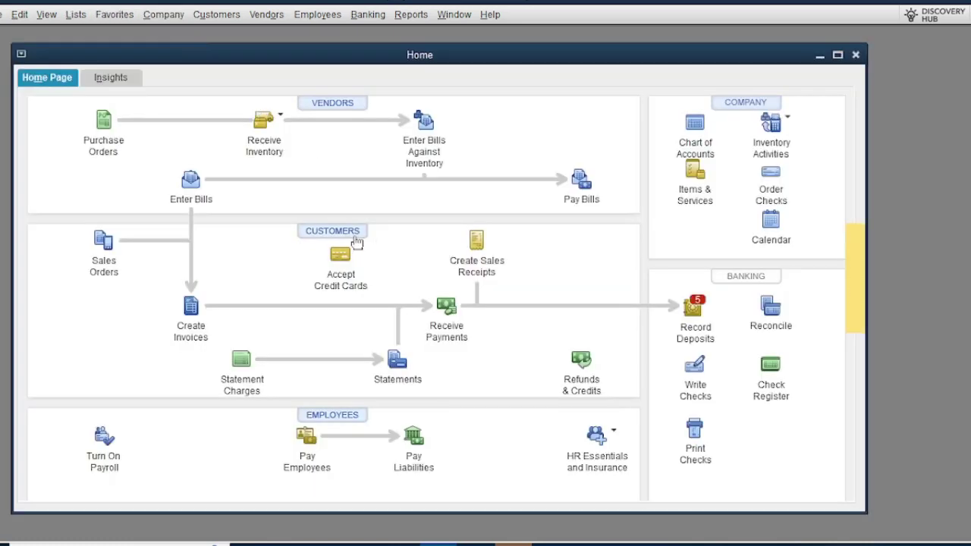
{"action": "left_click", "coordinate": [838, 54]}
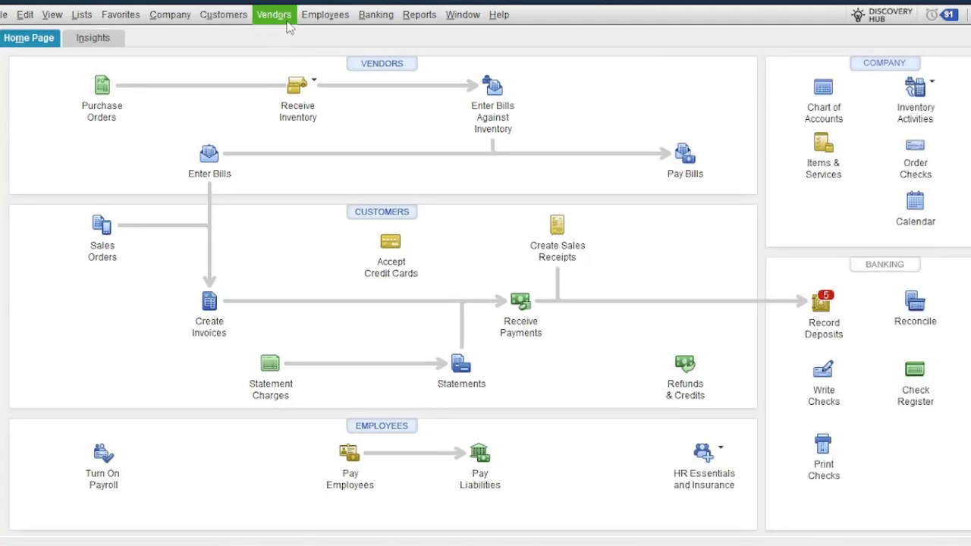
{"action": "left_click", "coordinate": [329, 18]}
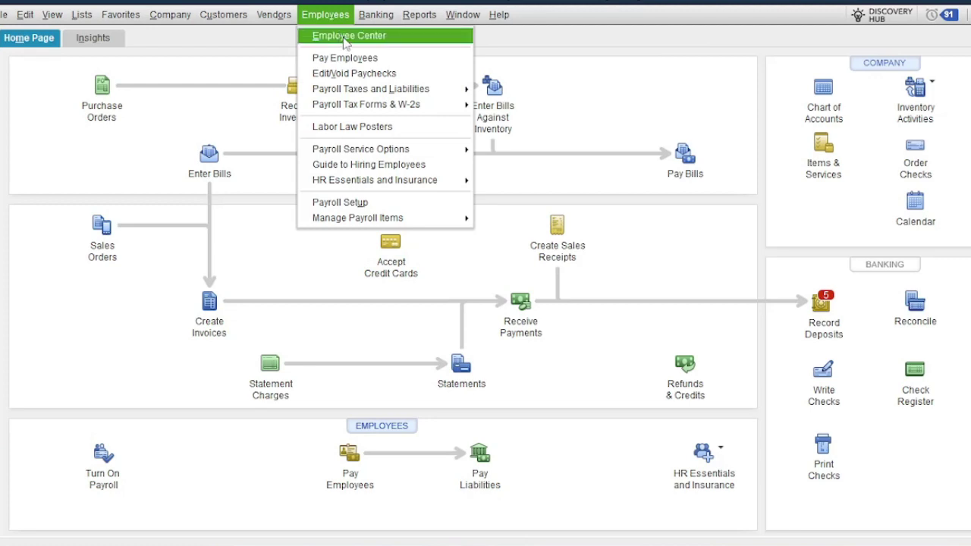
{"action": "left_click", "coordinate": [345, 38]}
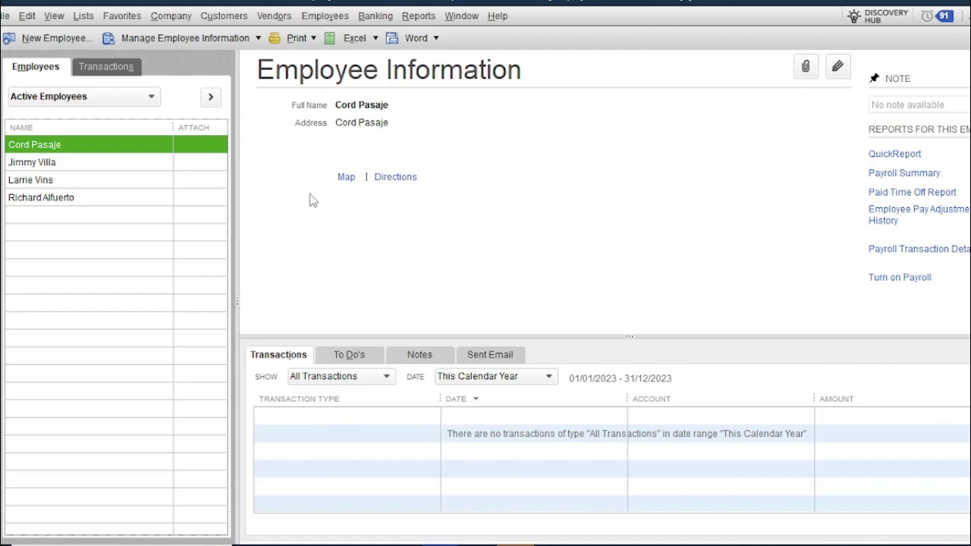
Step: Open the Payroll Item List via Manage Payroll Items and show the Payroll Item button's actions
{"action": "left_click", "coordinate": [326, 15]}
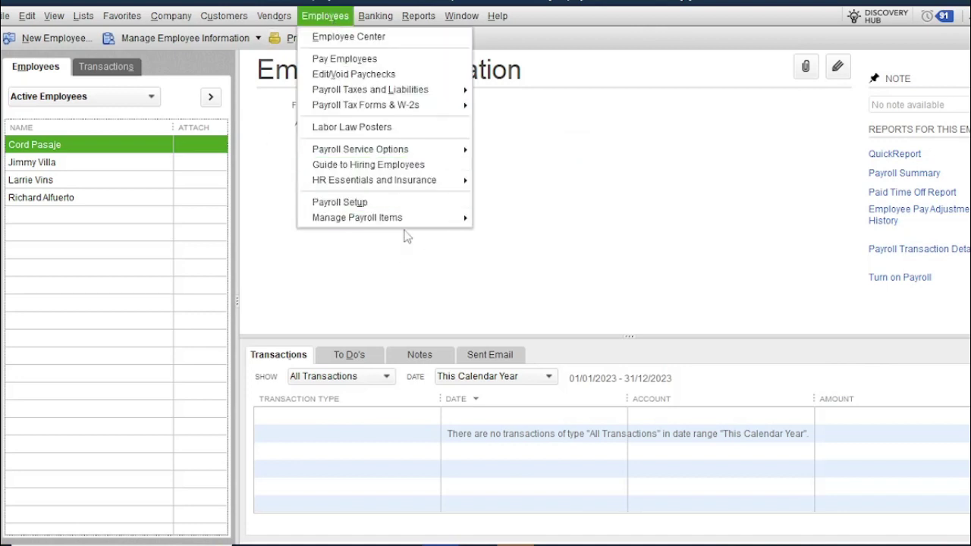
{"action": "mouse_move", "coordinate": [382, 218]}
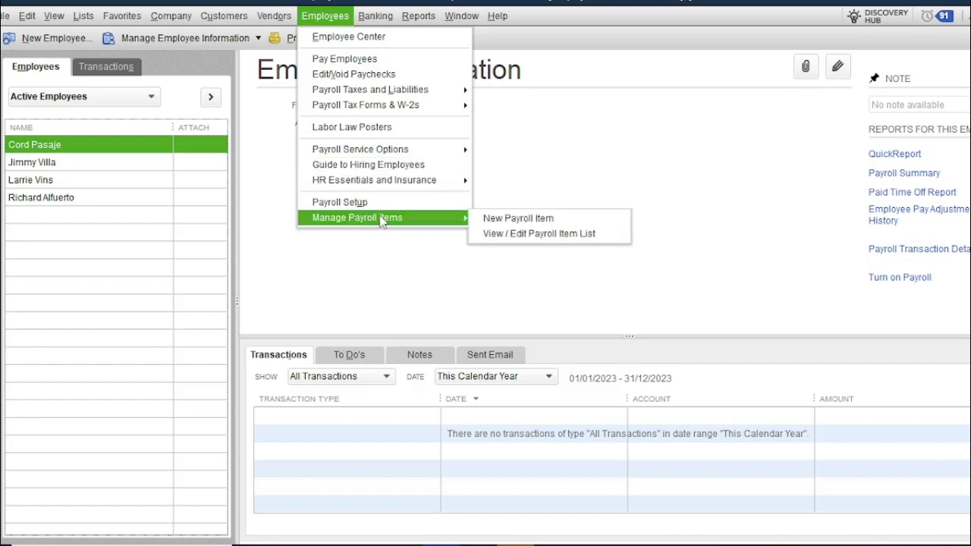
{"action": "left_click", "coordinate": [514, 236]}
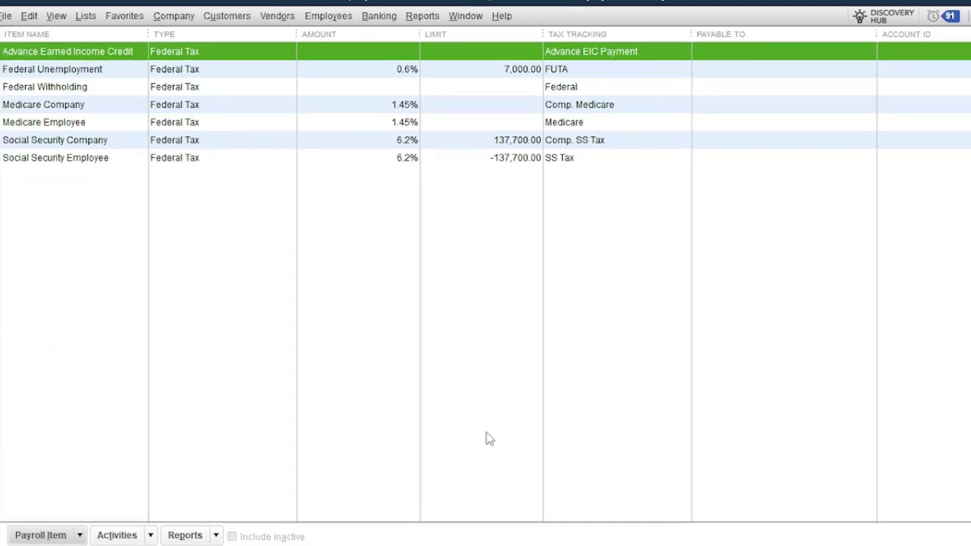
{"action": "left_click", "coordinate": [53, 535]}
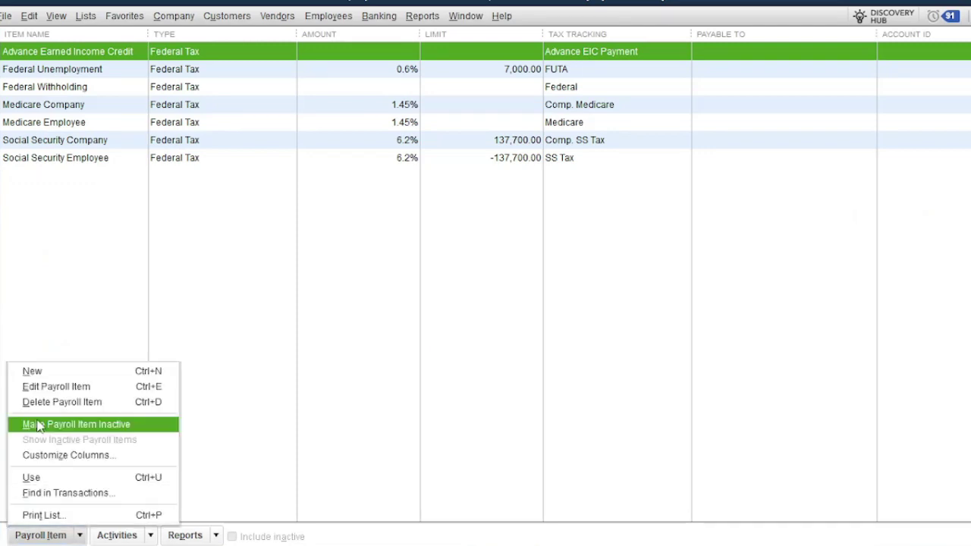
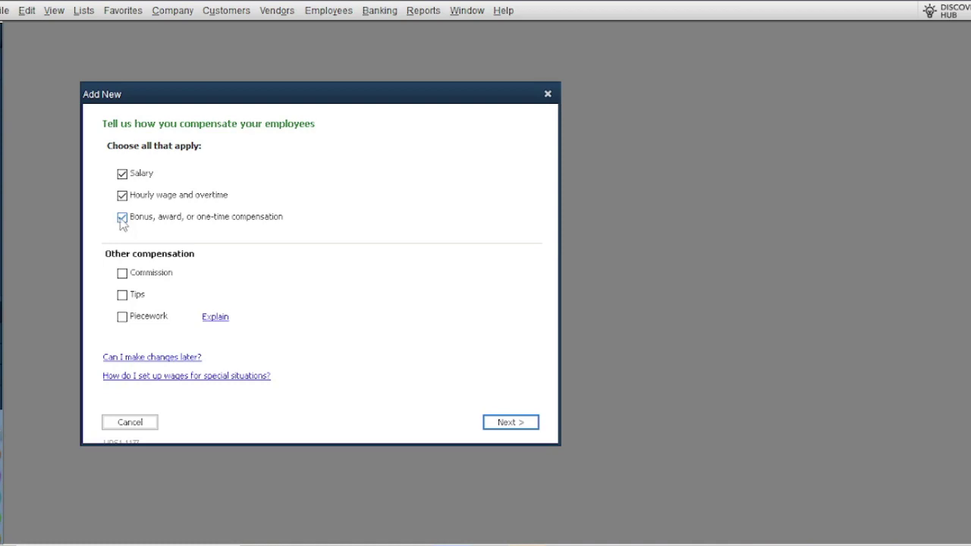
Step: Finish the payroll setup without Bonus, then maximize the Payroll Item List window
{"action": "left_click", "coordinate": [122, 218]}
{"action": "left_click", "coordinate": [504, 428]}
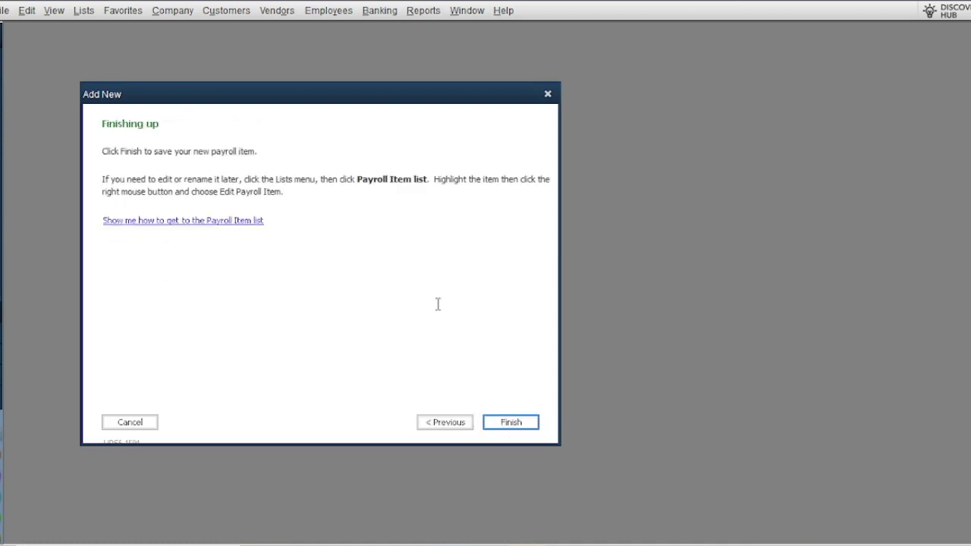
{"action": "left_click", "coordinate": [506, 425]}
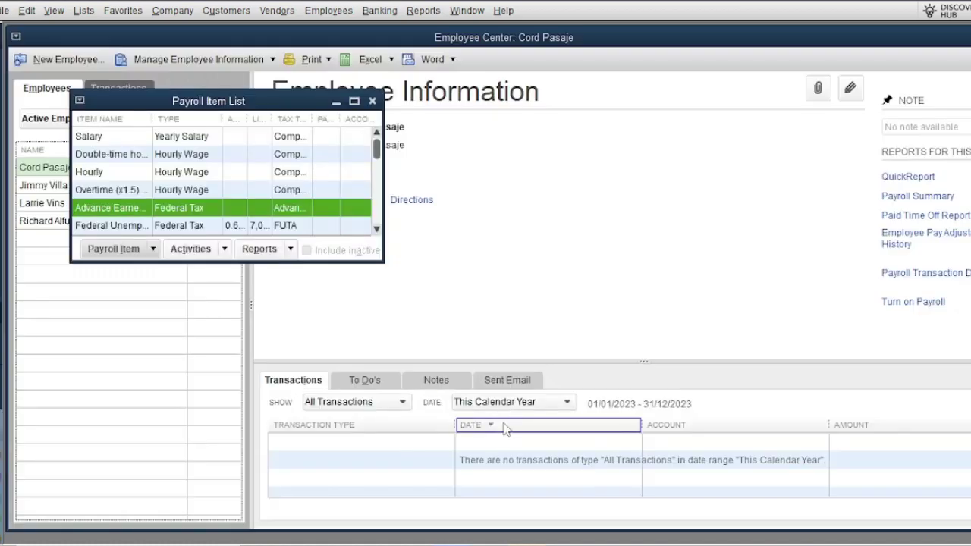
{"action": "left_click", "coordinate": [354, 102]}
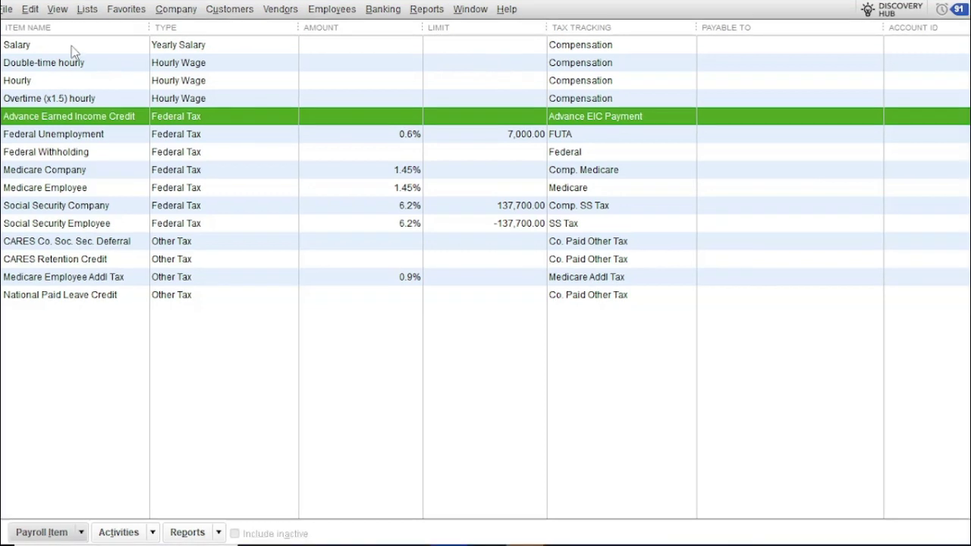
Step: Change the Salary item's name to Regular Pay with Payroll Expenses as its expense account
{"action": "double_click", "coordinate": [74, 51]}
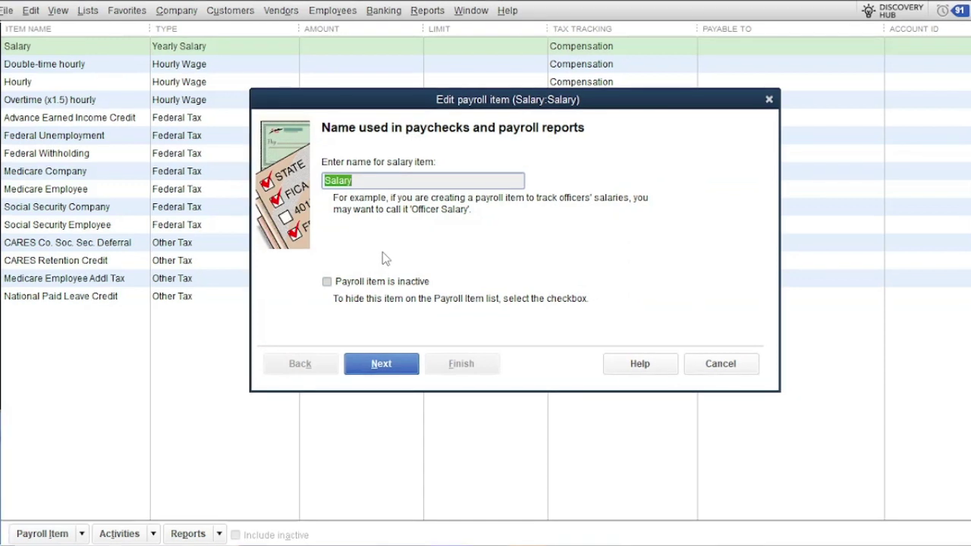
{"action": "type", "text": "Regular Pay"}
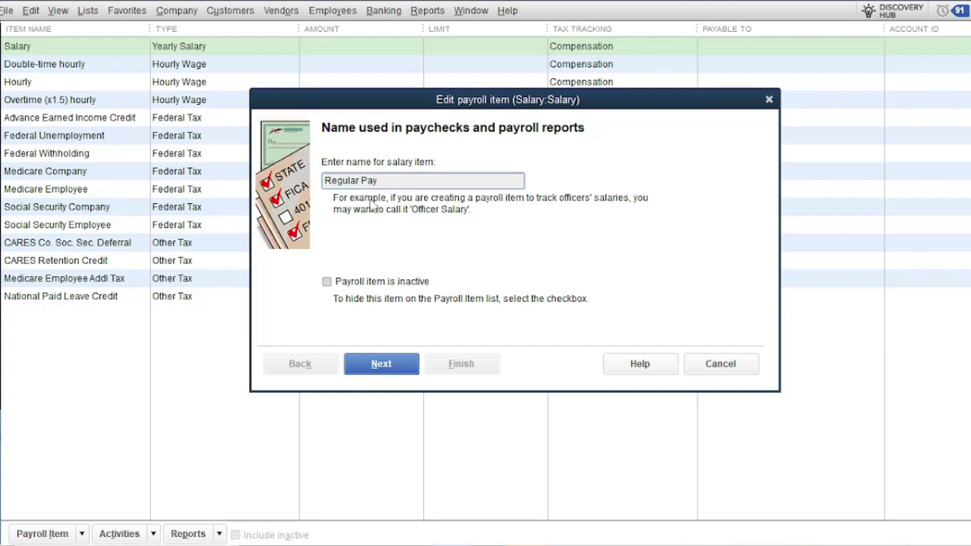
{"action": "left_click", "coordinate": [384, 365]}
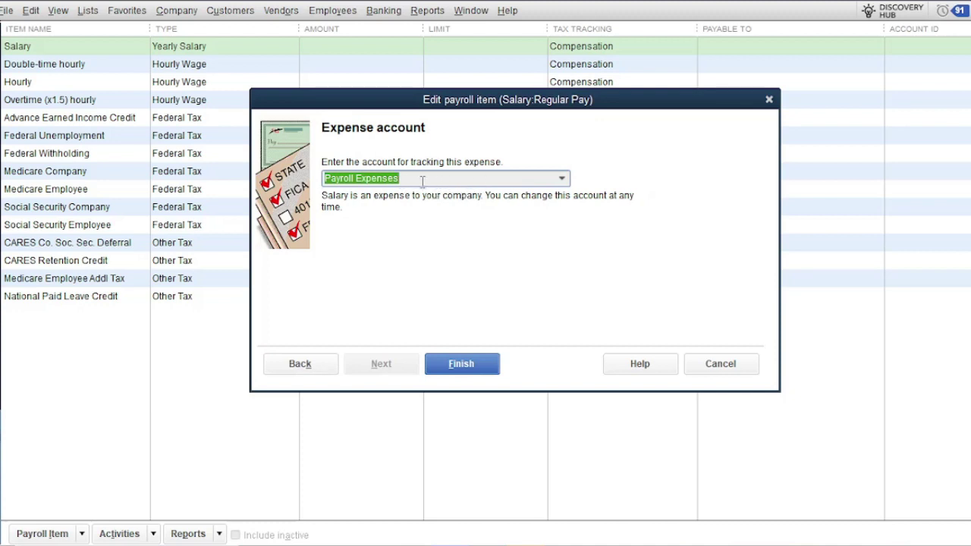
{"action": "left_click", "coordinate": [562, 181]}
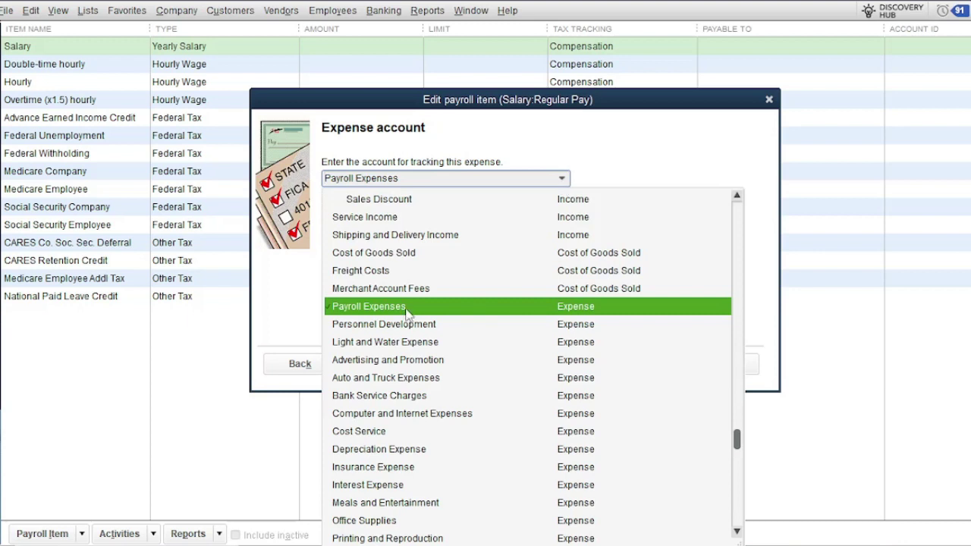
{"action": "scroll", "coordinate": [407, 315], "scroll_direction": "up", "scroll_amount": 2}
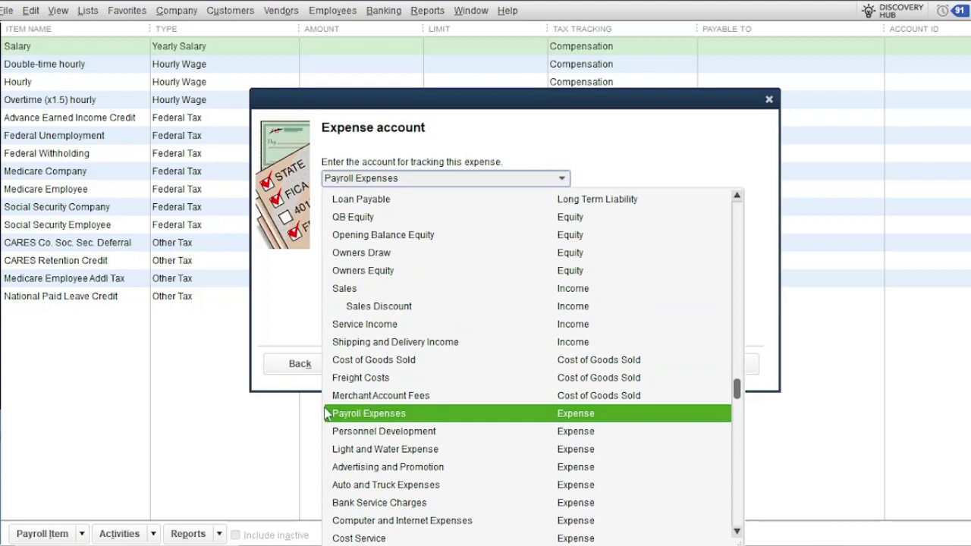
{"action": "left_click", "coordinate": [369, 416]}
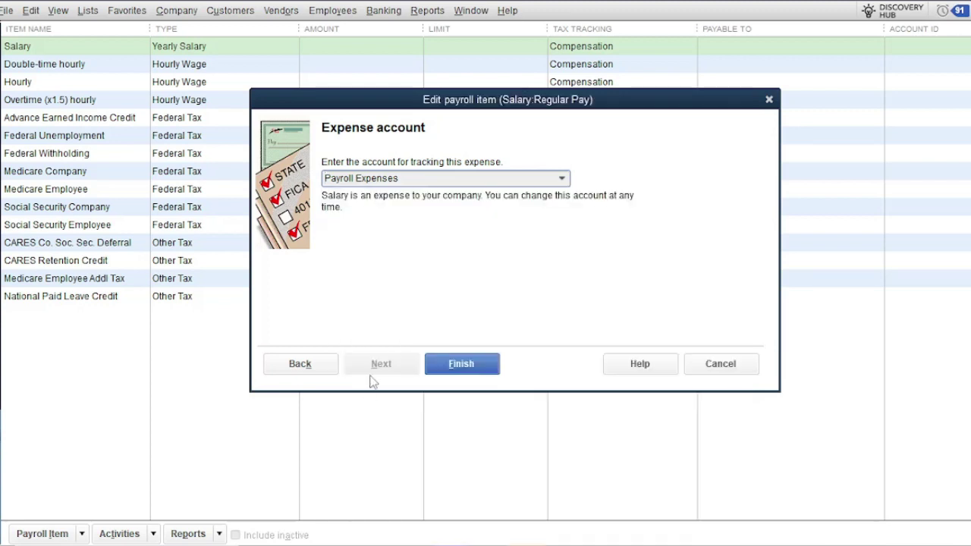
{"action": "left_click", "coordinate": [468, 365]}
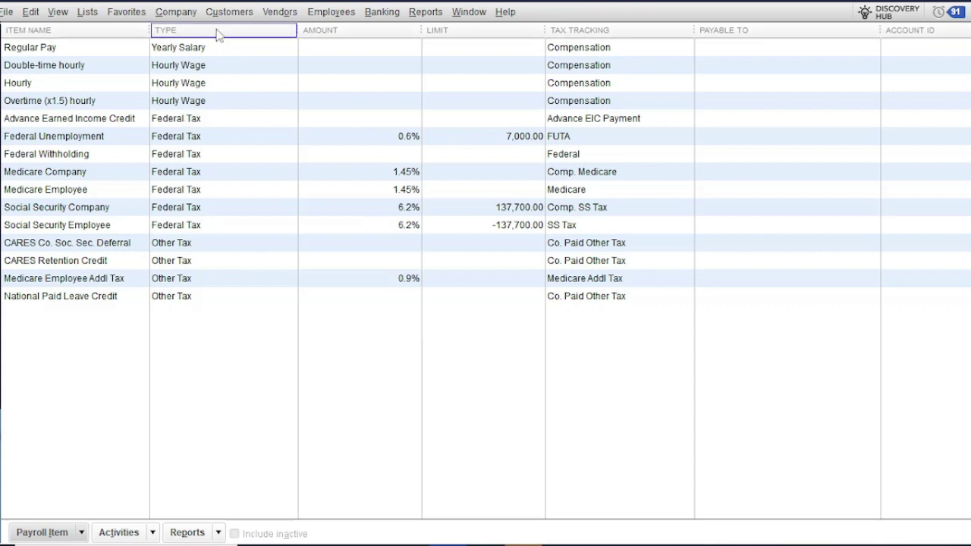
Step: Create a vendor named Social Security System from the Vendor Center
{"action": "left_click", "coordinate": [291, 14]}
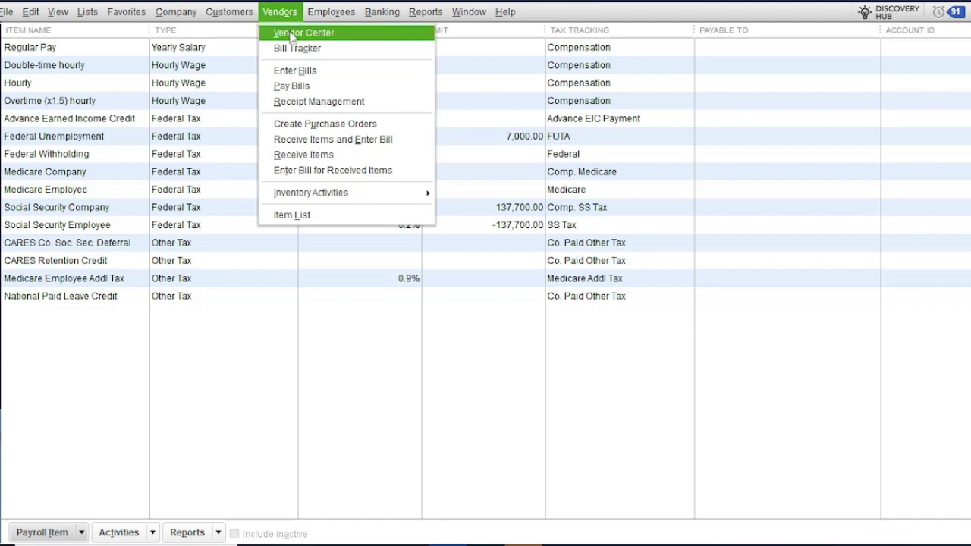
{"action": "left_click", "coordinate": [298, 35]}
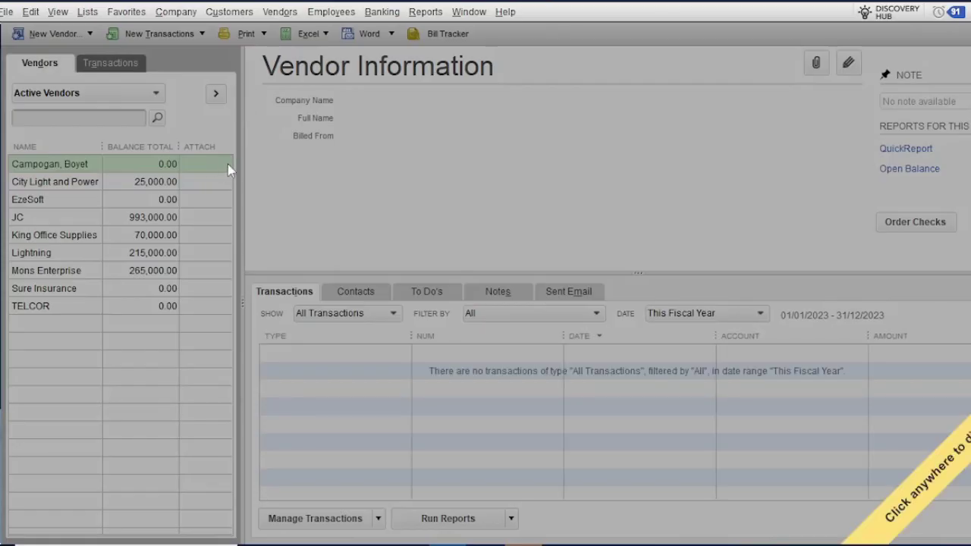
{"action": "left_click", "coordinate": [431, 141]}
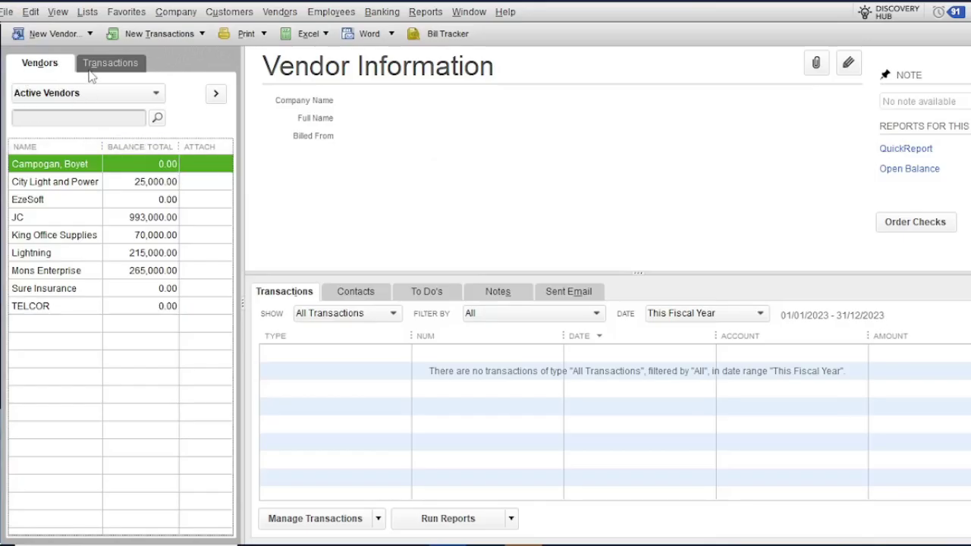
{"action": "left_click", "coordinate": [47, 38]}
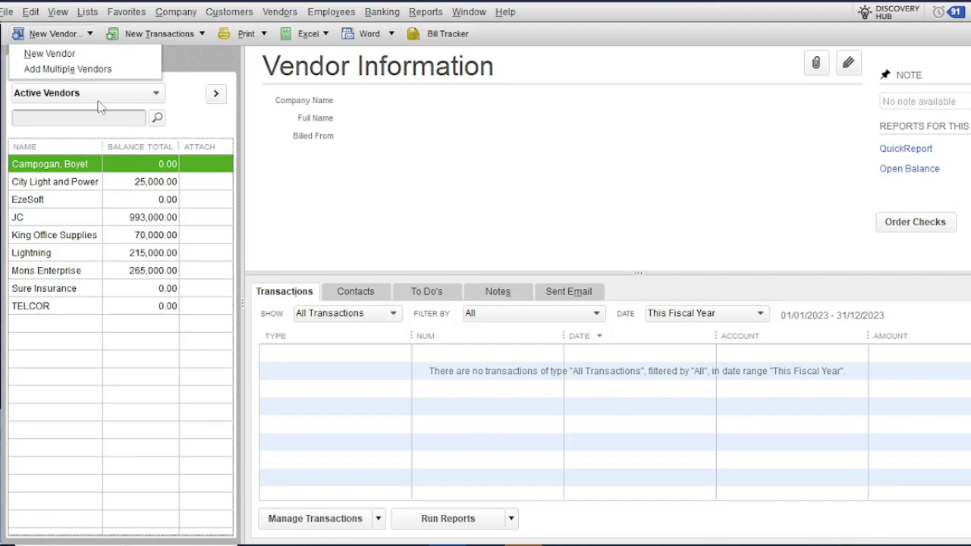
{"action": "left_click", "coordinate": [65, 55]}
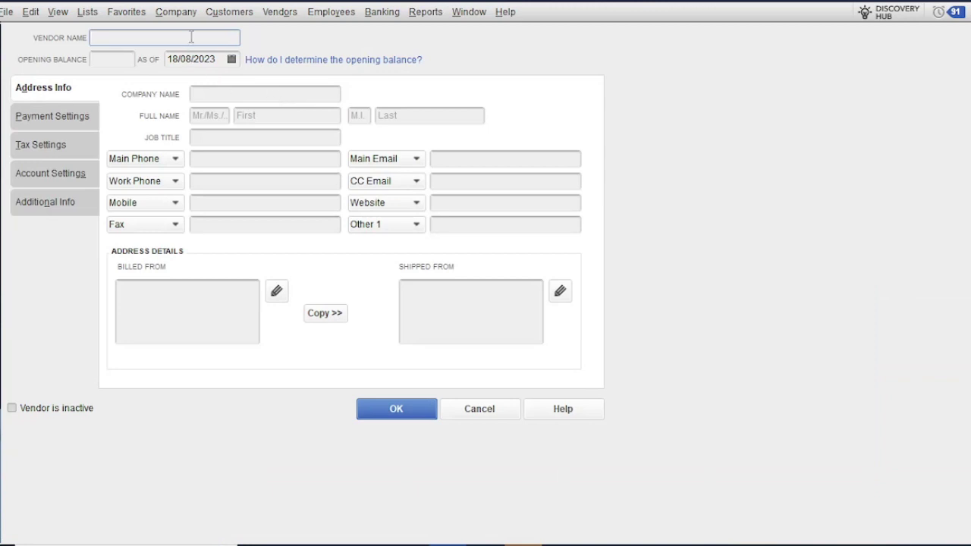
{"action": "type", "text": "Social Security S"}
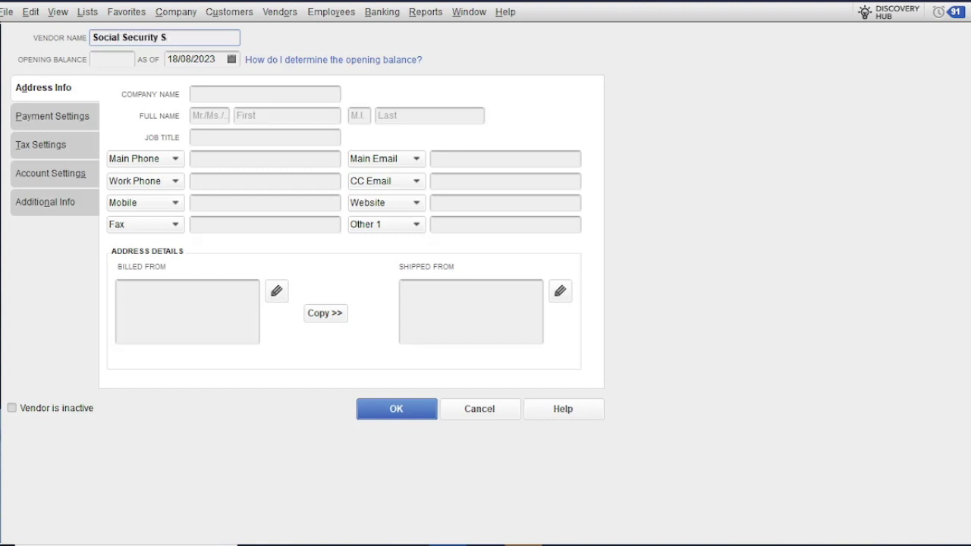
{"action": "type", "text": "ystem"}
{"action": "left_click", "coordinate": [380, 421]}
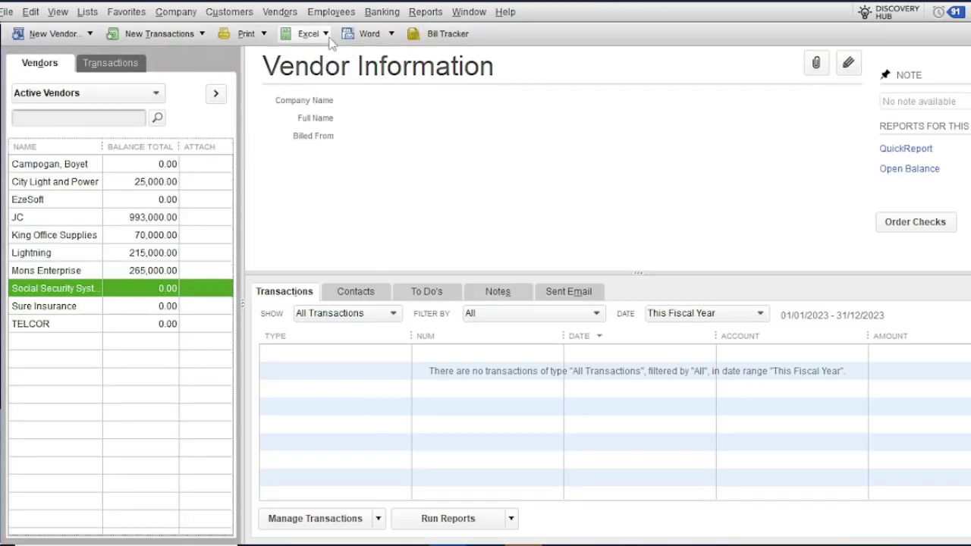
Step: Reopen the Payroll Item List and start a new payroll item with Ctrl+N
{"action": "left_click", "coordinate": [331, 15]}
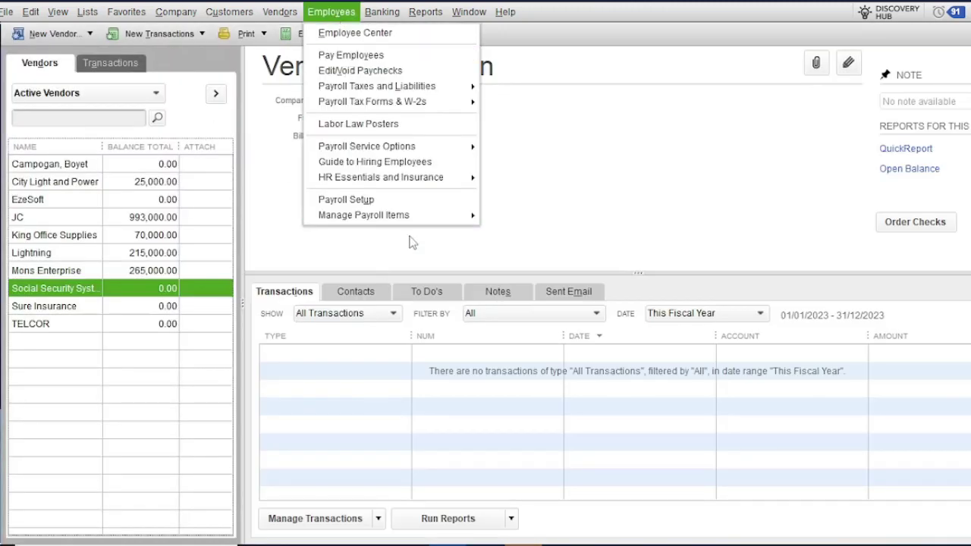
{"action": "mouse_move", "coordinate": [455, 216]}
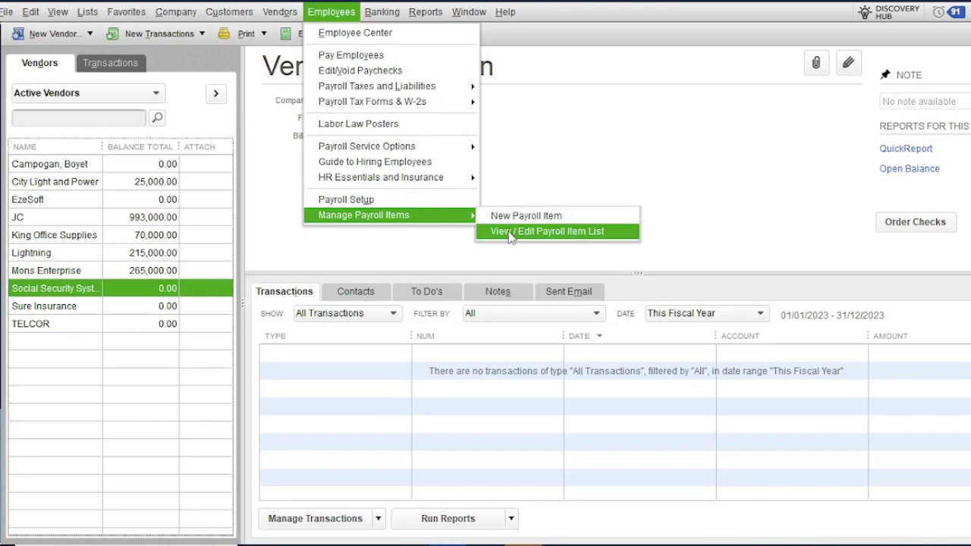
{"action": "left_click", "coordinate": [510, 234]}
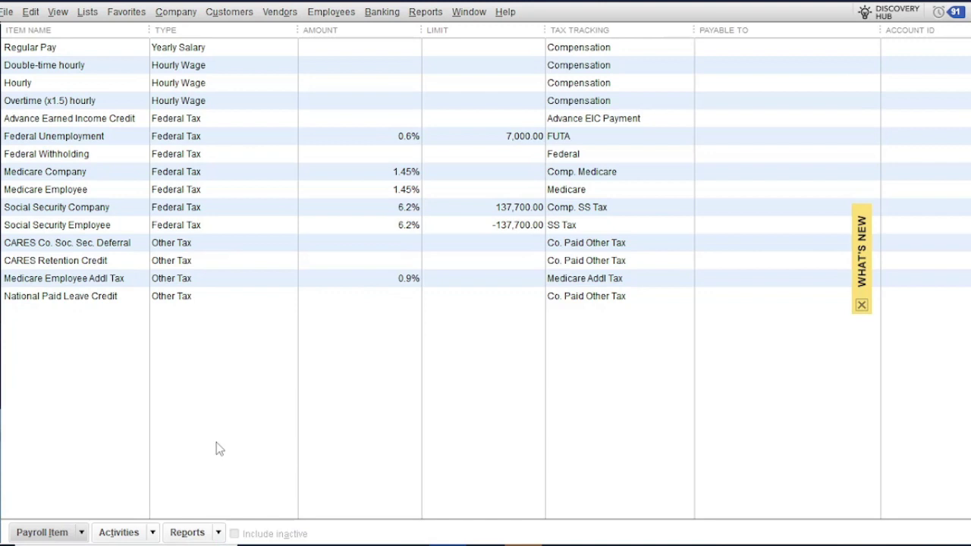
{"action": "left_click", "coordinate": [70, 535]}
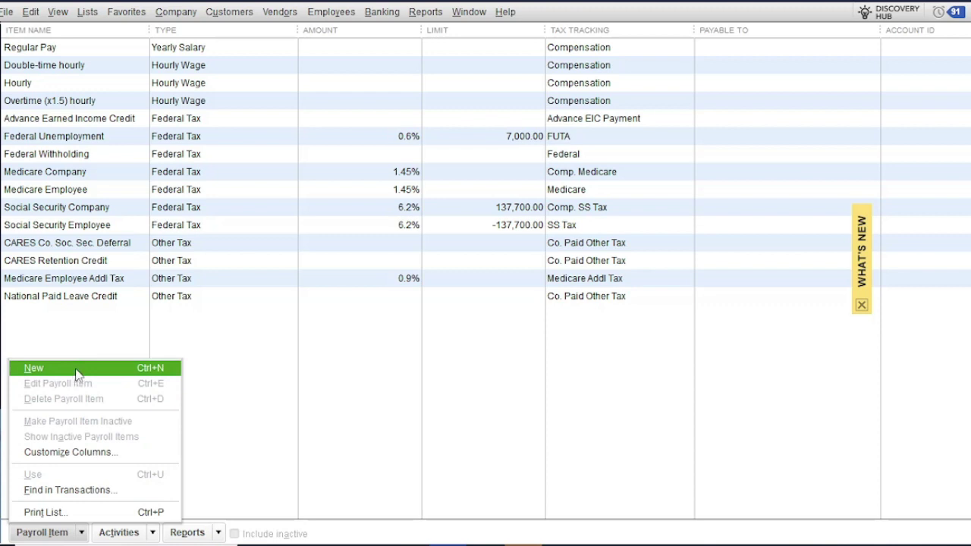
{"action": "key", "text": "ctrl+n"}
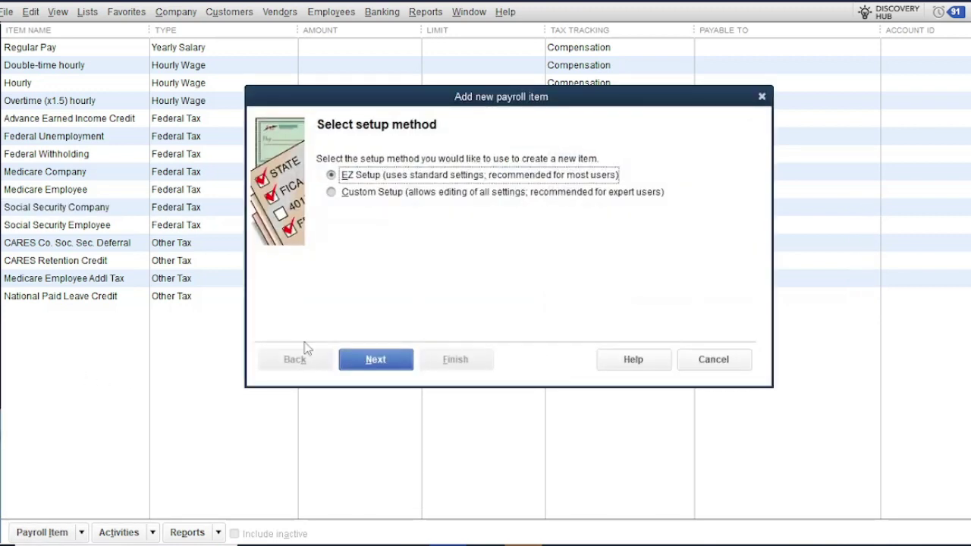
Step: Choose Custom Setup, select the Deduction type, and name it SSS
{"action": "left_click", "coordinate": [378, 360]}
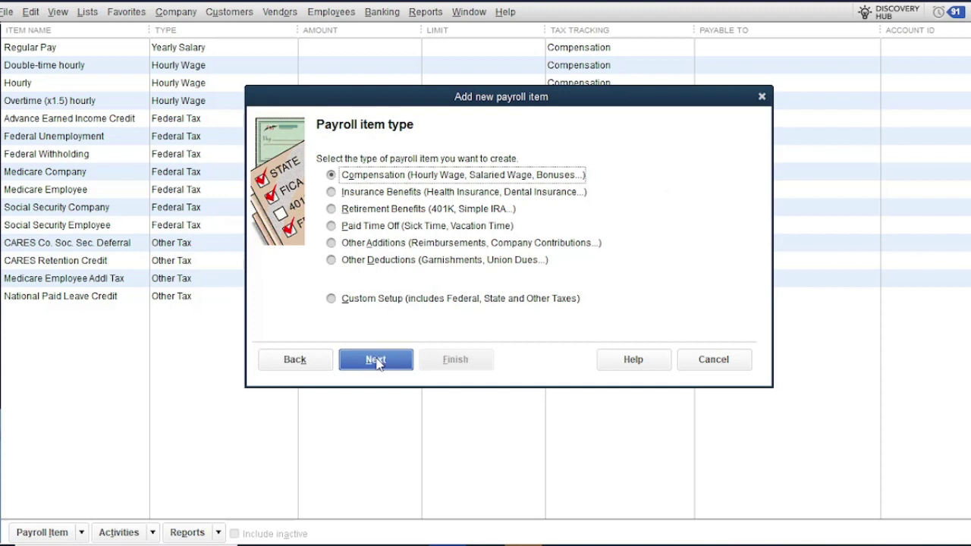
{"action": "left_click", "coordinate": [331, 302]}
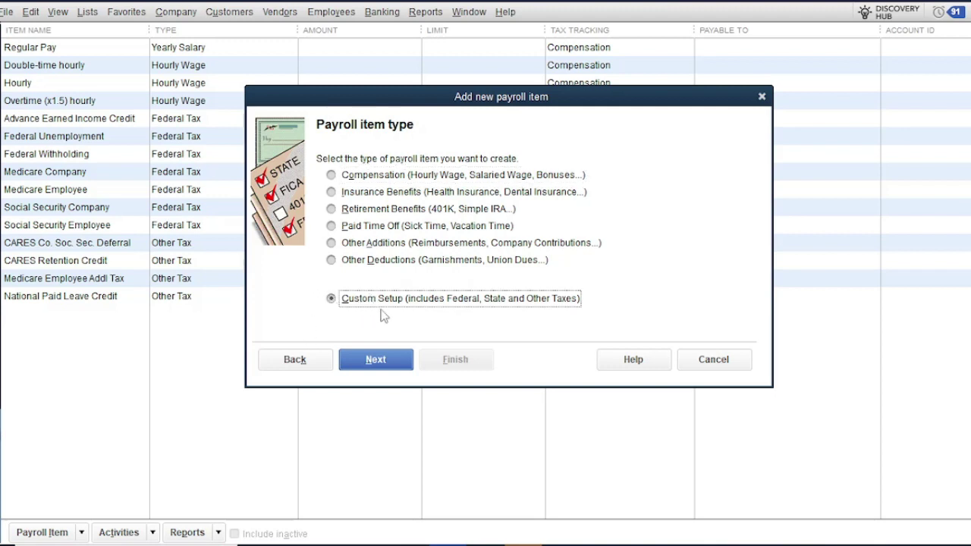
{"action": "left_click", "coordinate": [382, 365]}
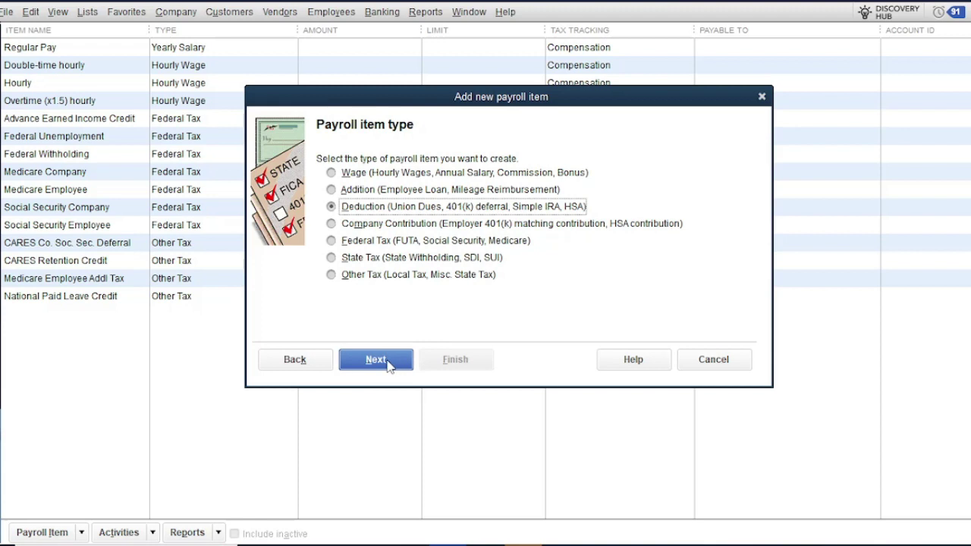
{"action": "left_click", "coordinate": [389, 363]}
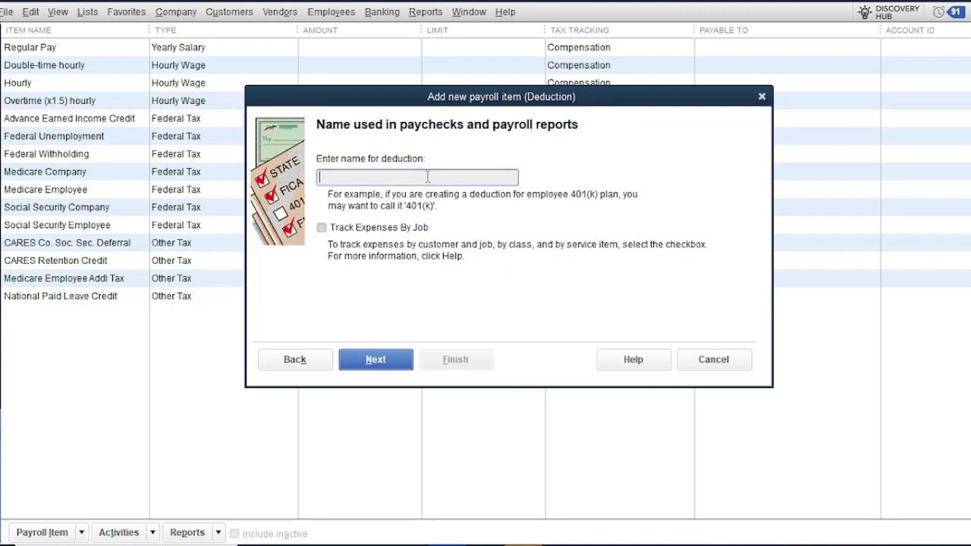
{"action": "type", "text": "SSS"}
{"action": "left_click", "coordinate": [391, 366]}
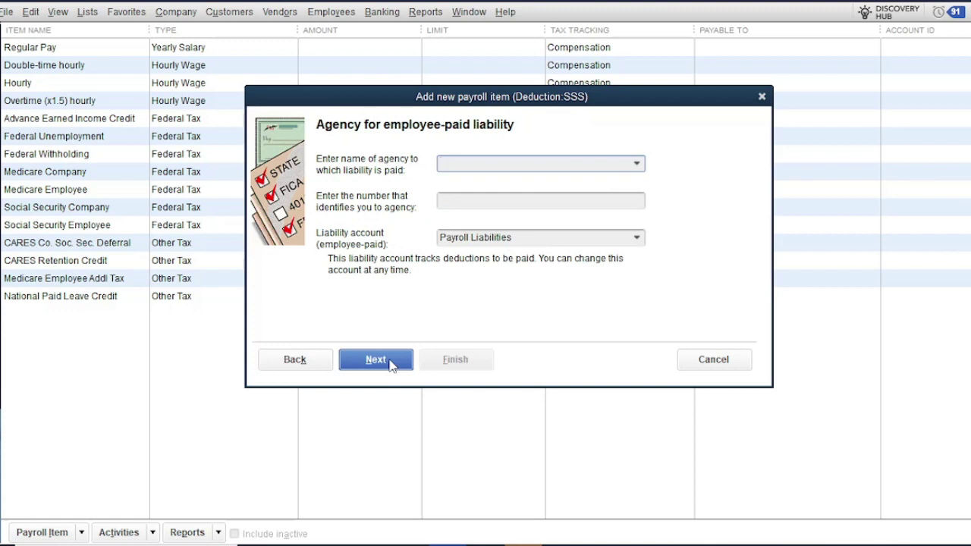
Step: Set Social Security System as the SSS agency and enter the agency ID number
{"action": "left_click", "coordinate": [637, 165]}
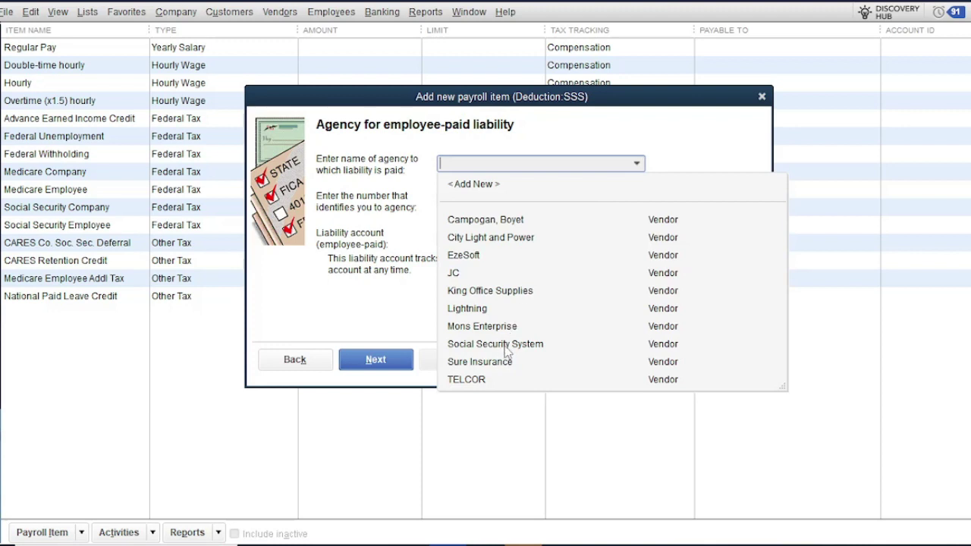
{"action": "left_click", "coordinate": [507, 346]}
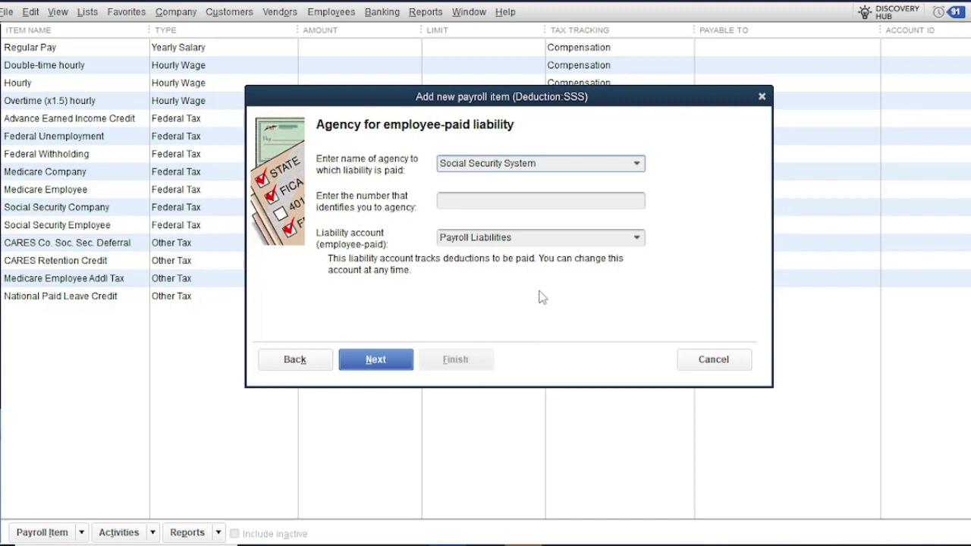
{"action": "left_click", "coordinate": [542, 200]}
{"action": "type", "text": "99-"}
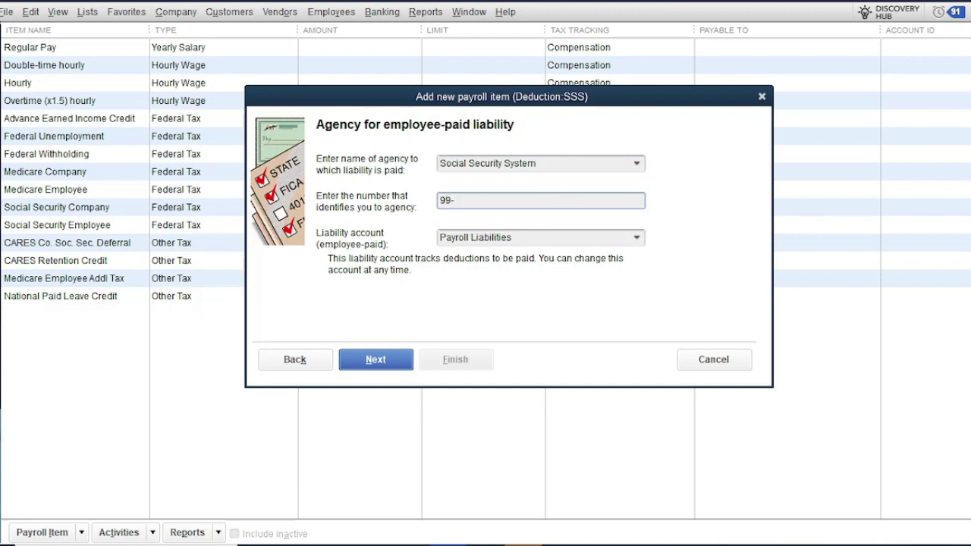
{"action": "type", "text": "1234567"}
Step: Choose < Add New > in the liability account dropdown
{"action": "left_click", "coordinate": [638, 239]}
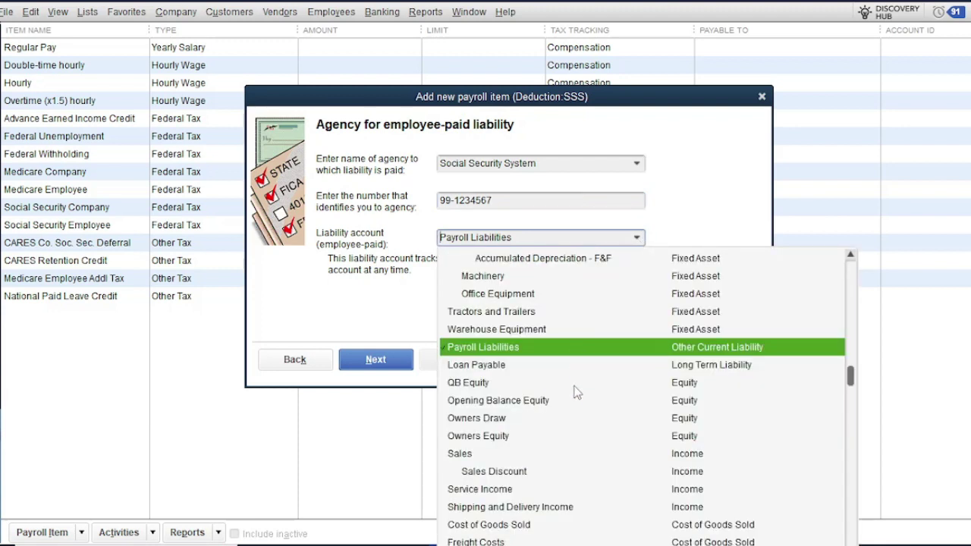
{"action": "scroll", "coordinate": [548, 418], "scroll_direction": "up", "scroll_amount": 1}
{"action": "scroll", "coordinate": [548, 417], "scroll_direction": "up", "scroll_amount": 4}
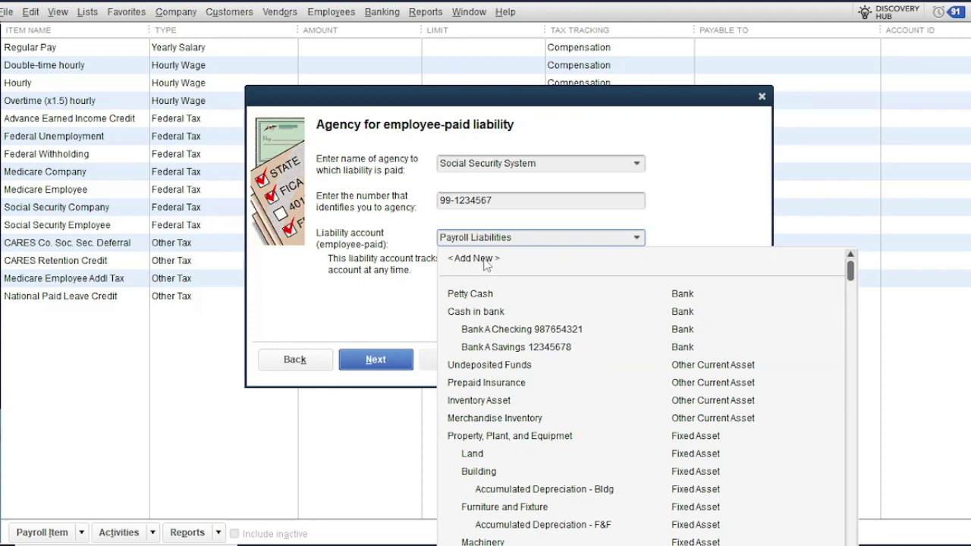
{"action": "left_click", "coordinate": [473, 259]}
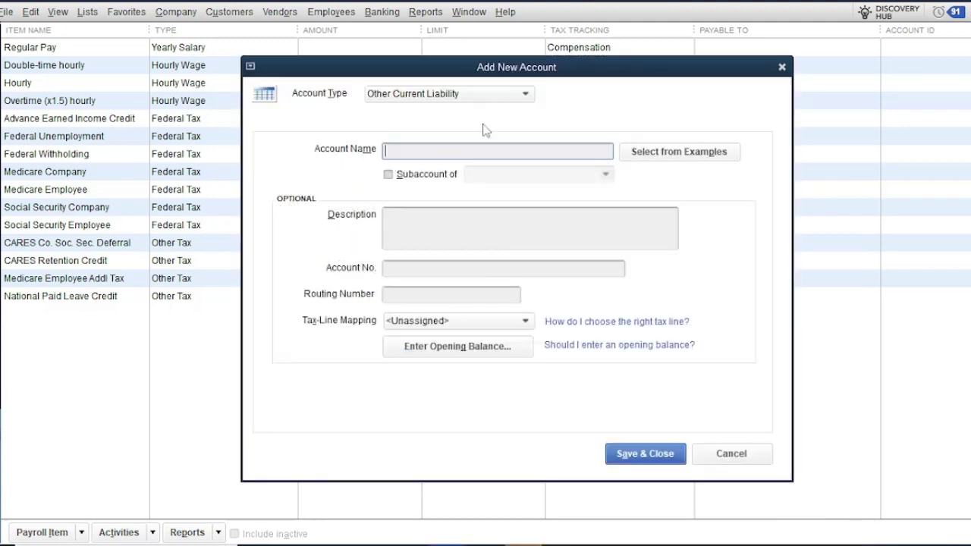
Step: Save a new liability account named SSS Payable
{"action": "type", "text": "SSS Payable"}
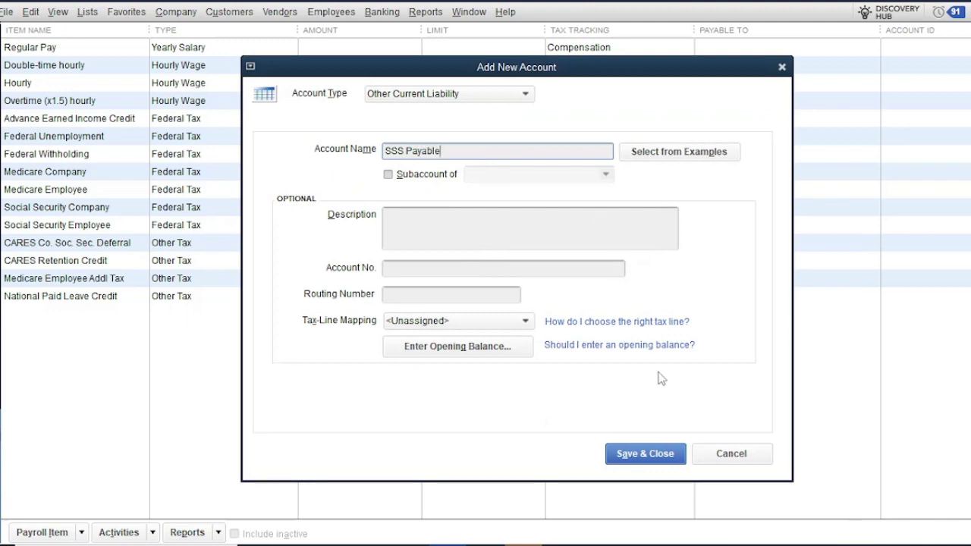
{"action": "left_click", "coordinate": [659, 460]}
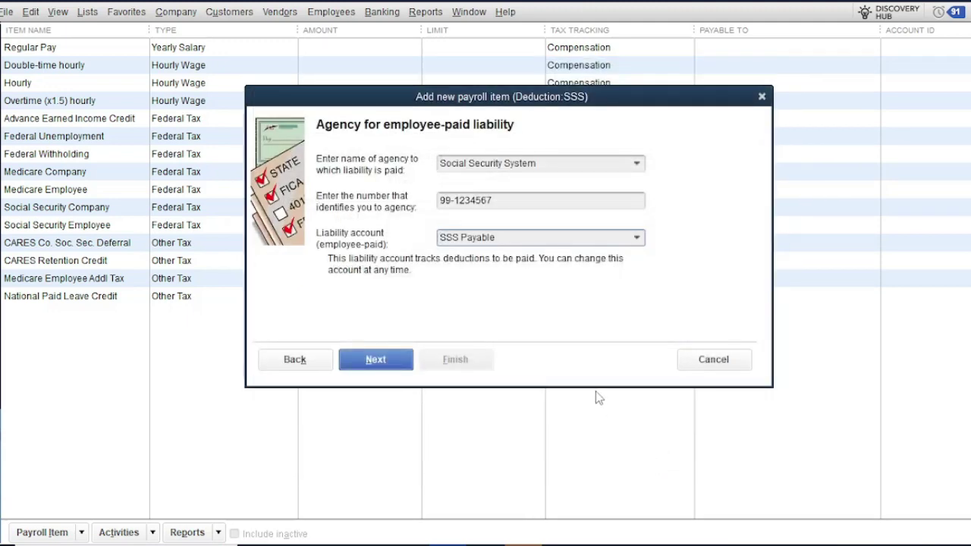
Step: Accept tax tracking None, default taxes, Neither quantity basis and gross pay, then finish SSS
{"action": "left_click", "coordinate": [386, 364]}
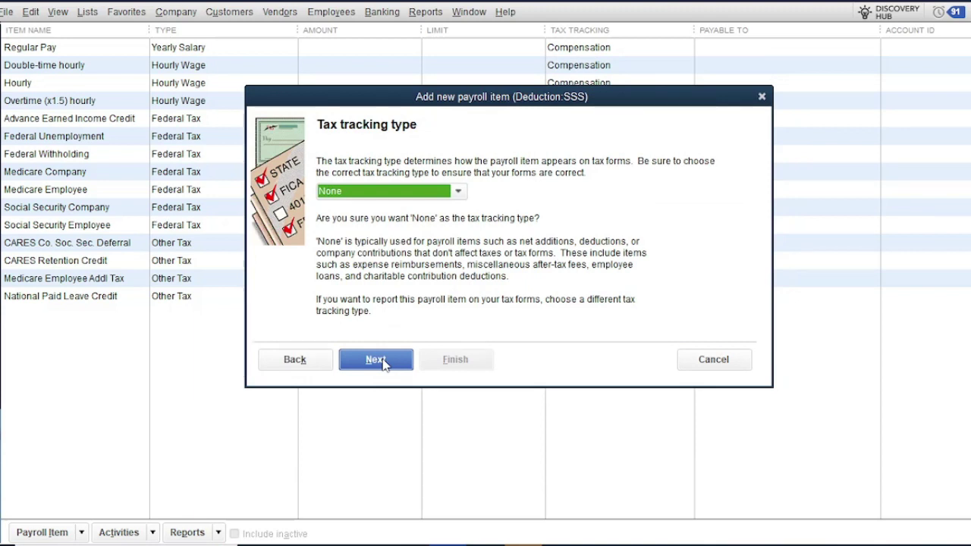
{"action": "left_click", "coordinate": [386, 364]}
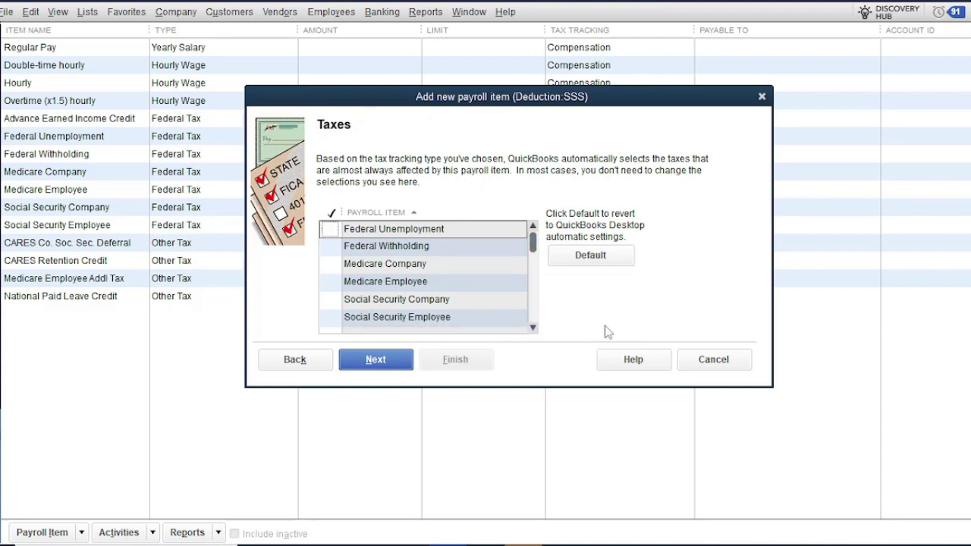
{"action": "left_click", "coordinate": [395, 365]}
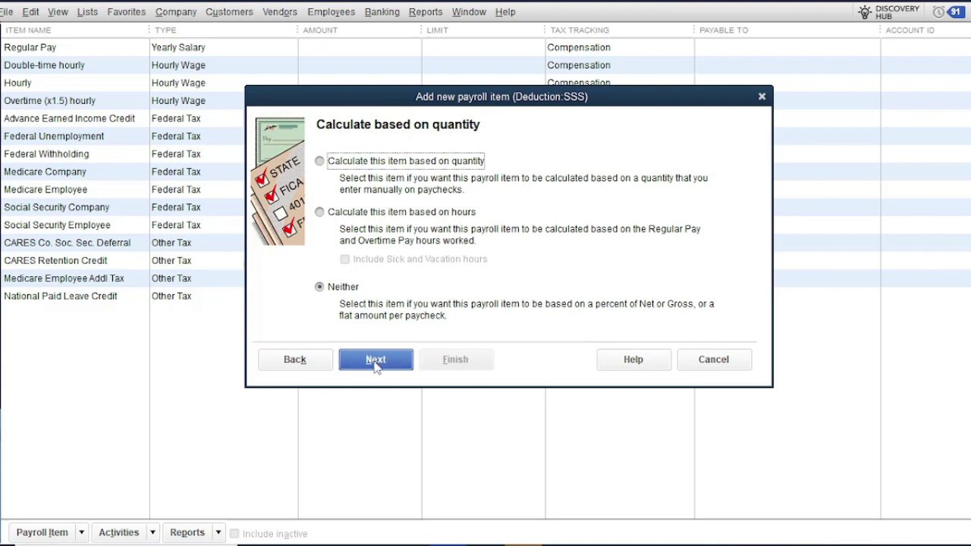
{"action": "left_click", "coordinate": [376, 366]}
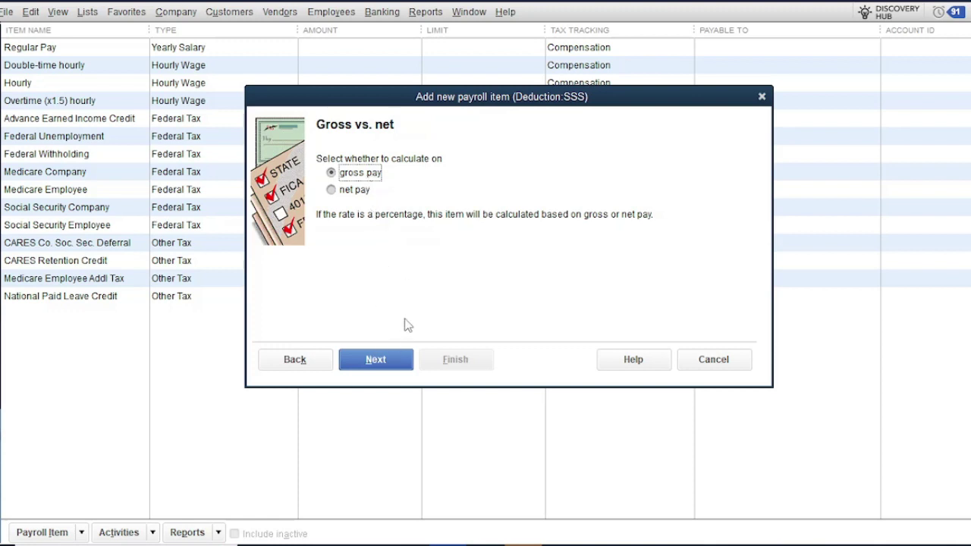
{"action": "left_click", "coordinate": [403, 360]}
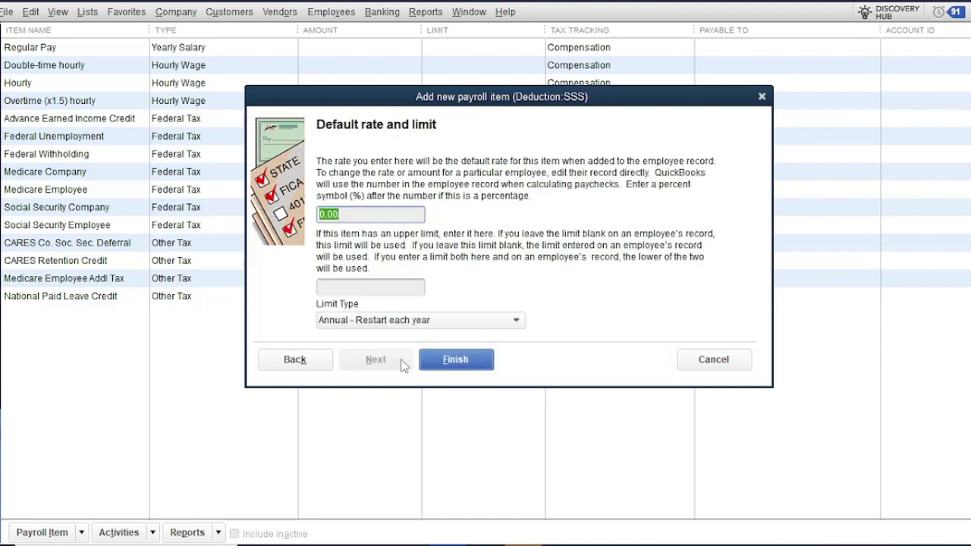
{"action": "left_click", "coordinate": [465, 365]}
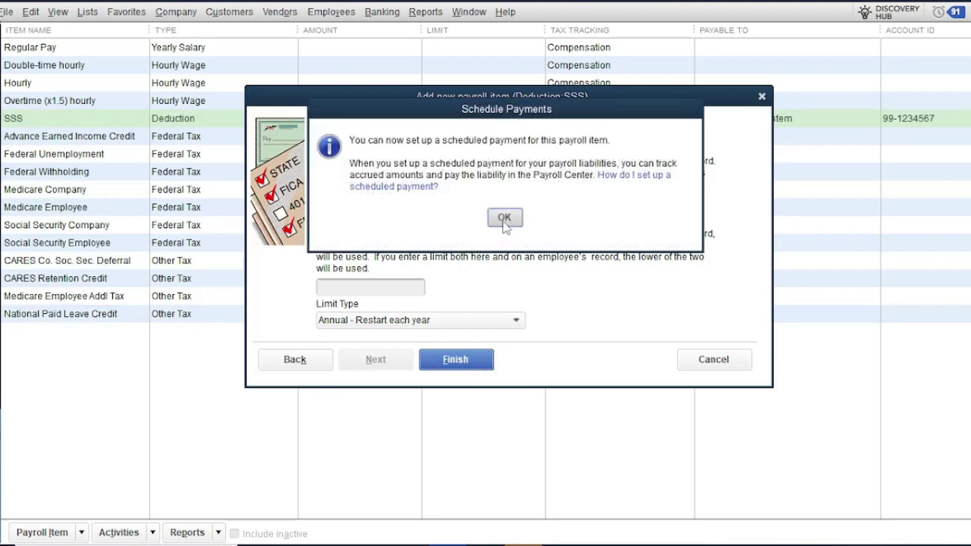
{"action": "left_click", "coordinate": [505, 218]}
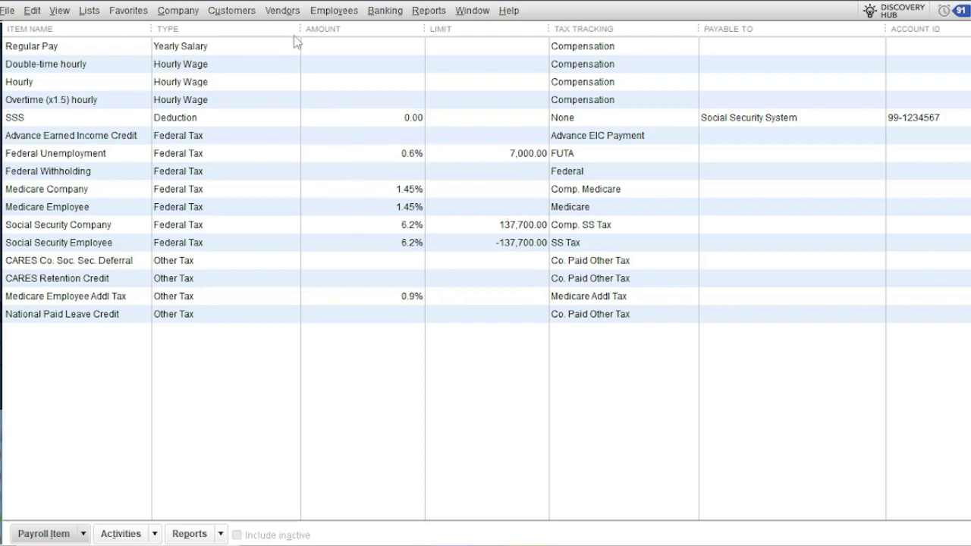
Step: Open Employee Center from the Employees menu
{"action": "left_click", "coordinate": [334, 11]}
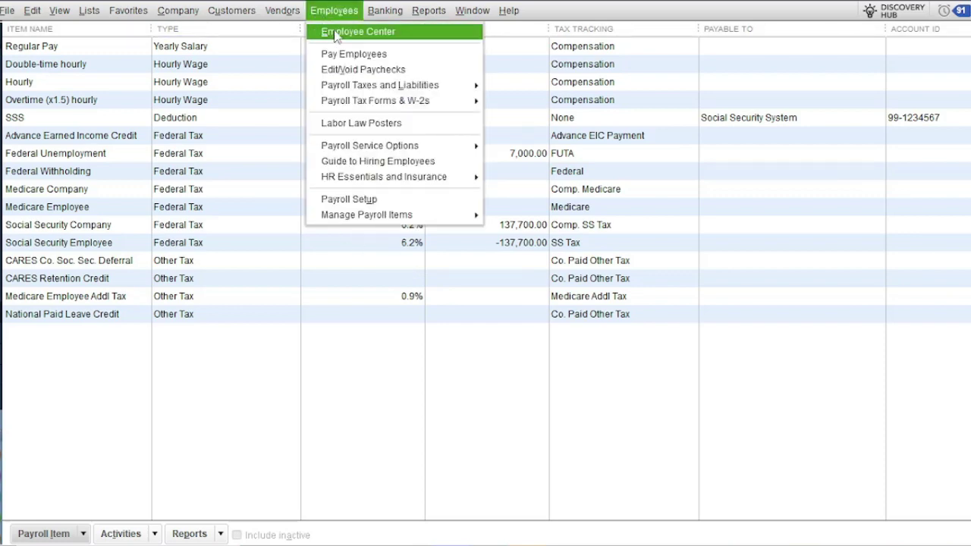
{"action": "left_click", "coordinate": [336, 34]}
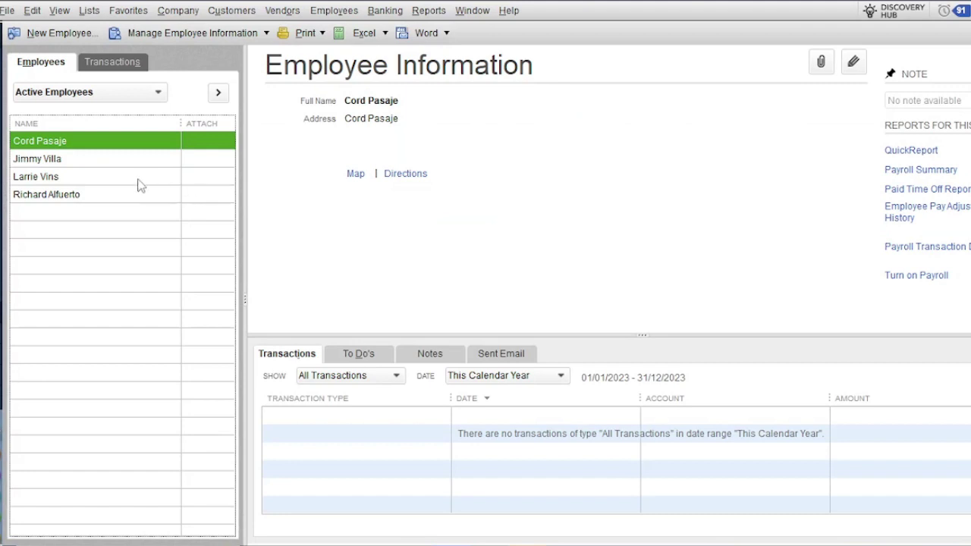
Step: Start a new employee and enter the employee's first and last name
{"action": "left_click", "coordinate": [61, 34]}
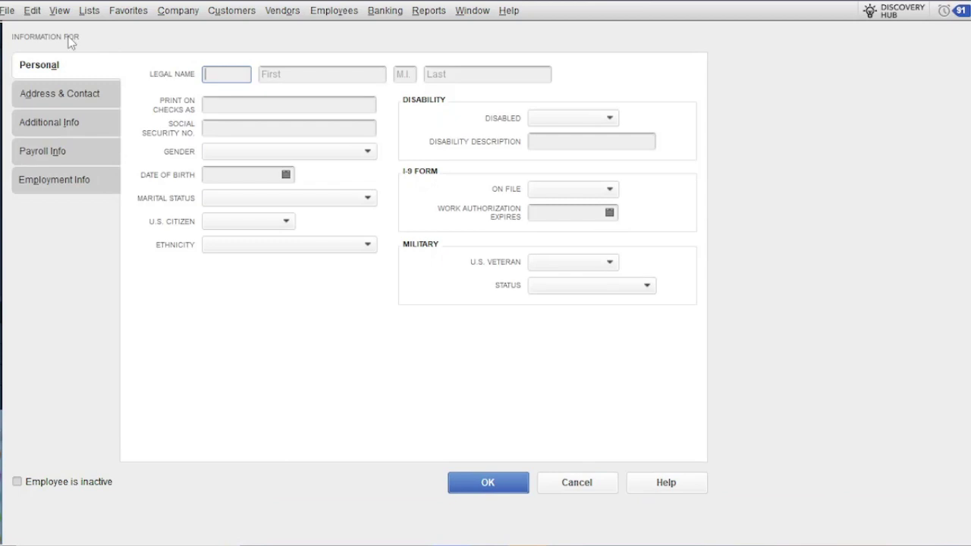
{"action": "left_click", "coordinate": [296, 76]}
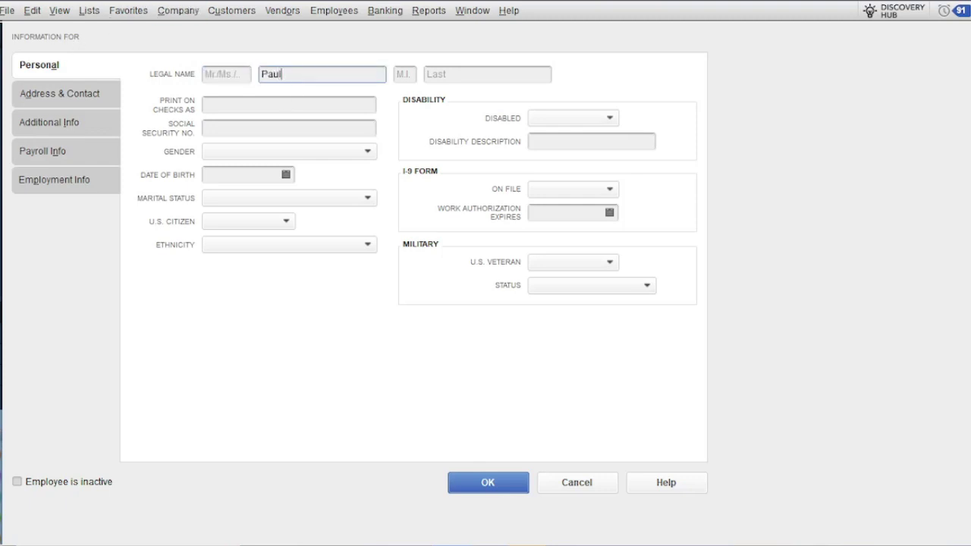
{"action": "left_click", "coordinate": [503, 72]}
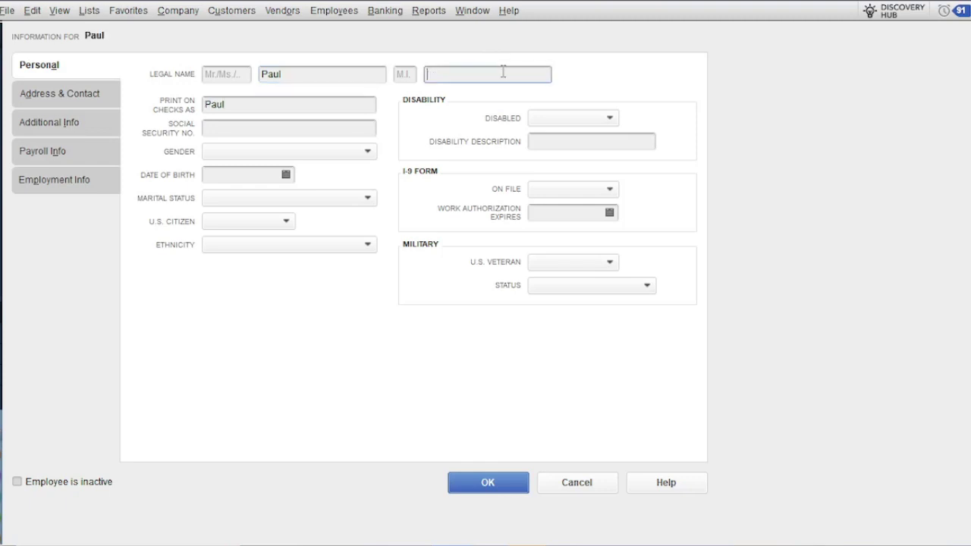
Step: Enter the employee's Social Security number and set gender to Male
{"action": "left_click", "coordinate": [250, 128]}
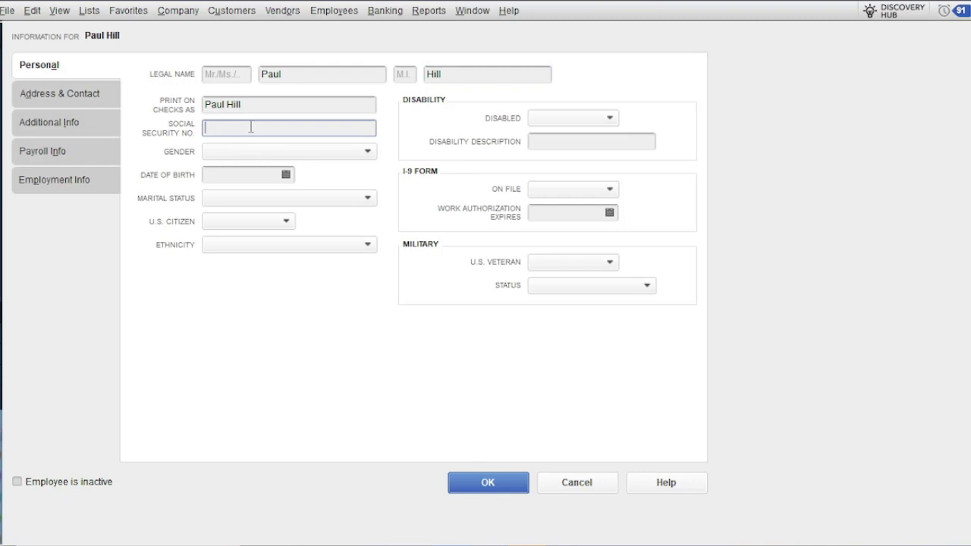
{"action": "left_click", "coordinate": [335, 154]}
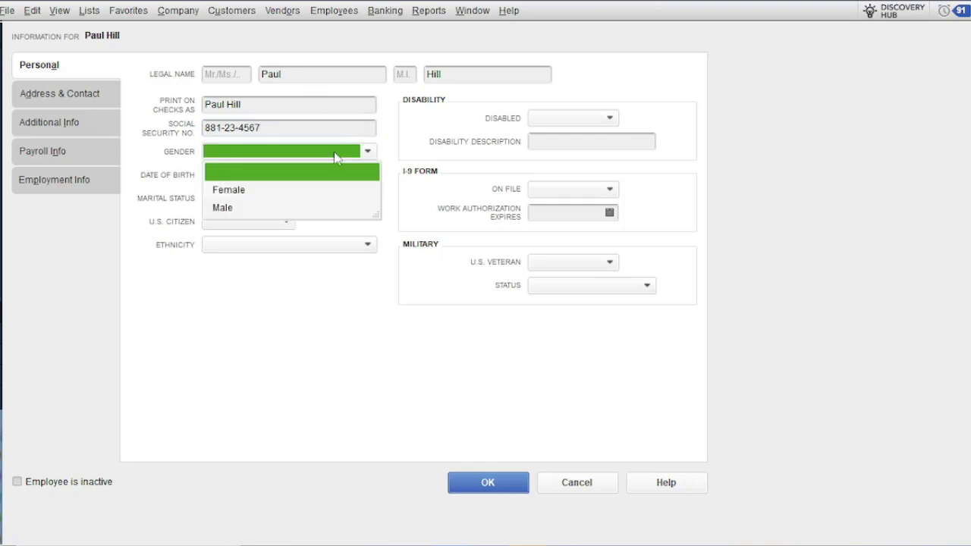
{"action": "left_click", "coordinate": [255, 207]}
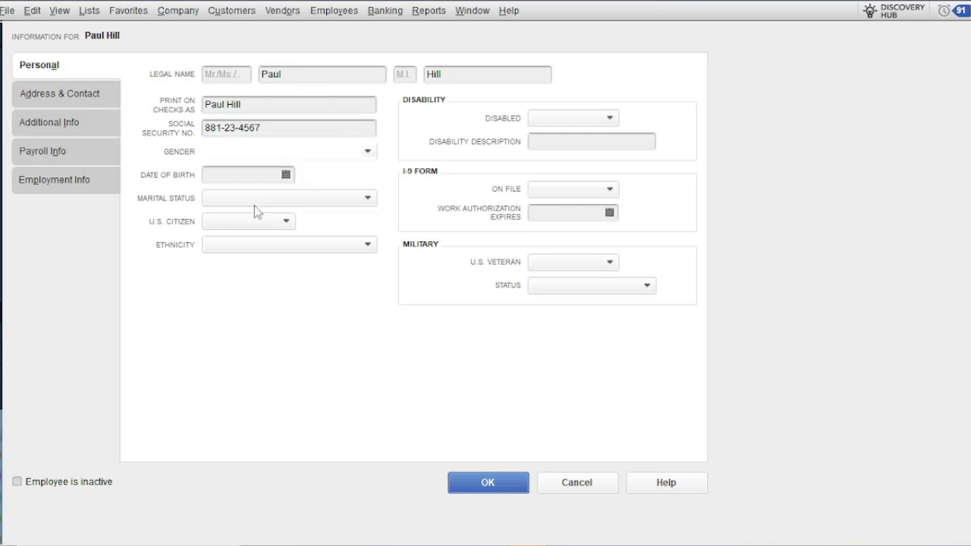
{"action": "left_click", "coordinate": [286, 175]}
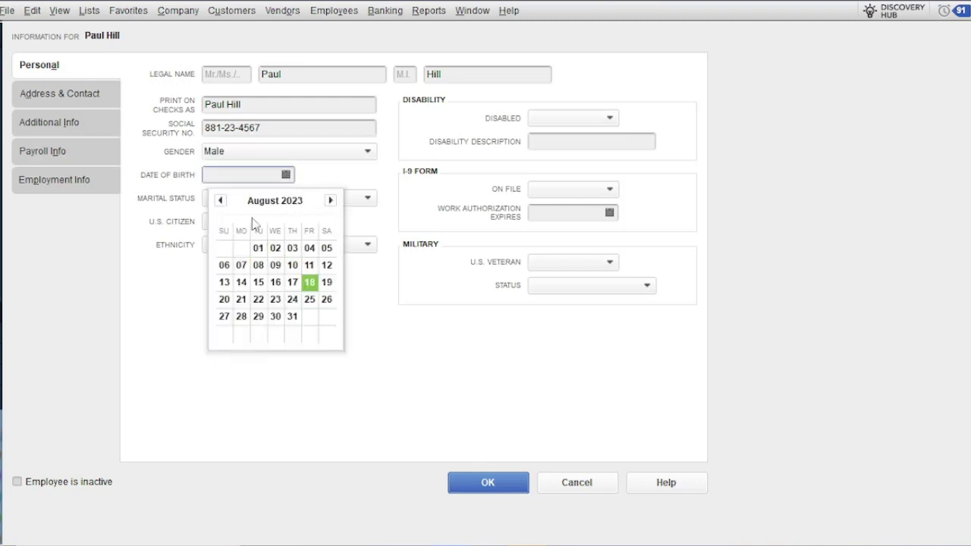
{"action": "left_click", "coordinate": [220, 201]}
{"action": "left_click", "coordinate": [220, 201]}
{"action": "left_click", "coordinate": [220, 200]}
{"action": "left_click", "coordinate": [220, 200]}
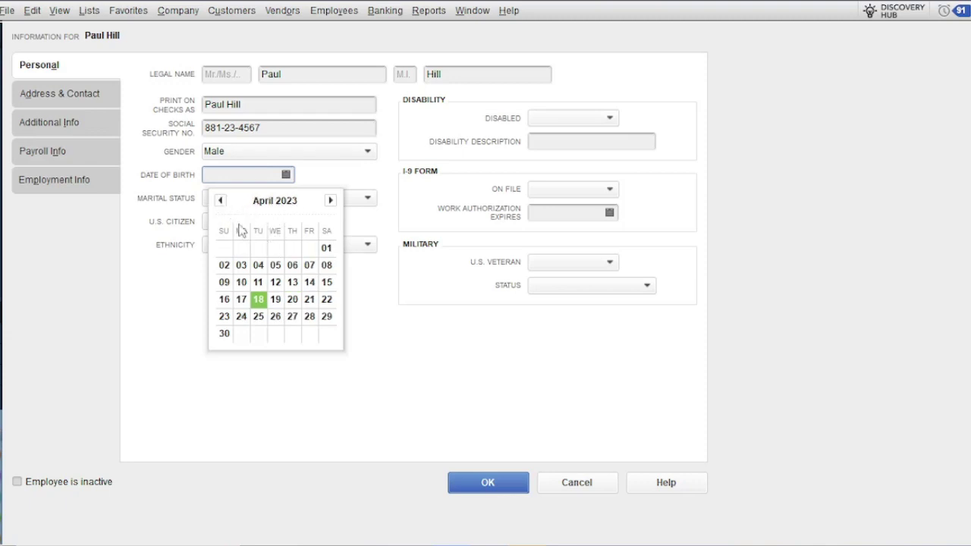
{"action": "left_click", "coordinate": [221, 201]}
{"action": "left_click", "coordinate": [221, 202]}
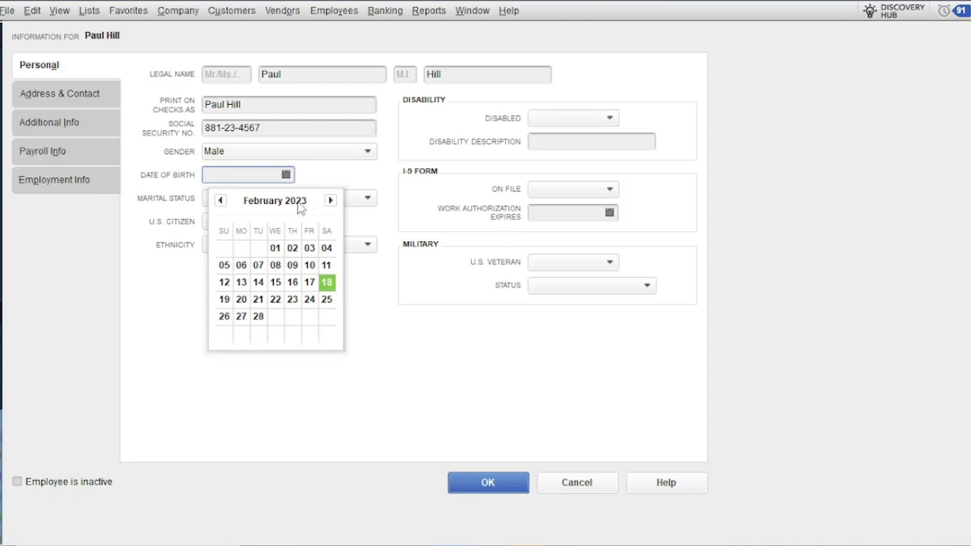
{"action": "left_click", "coordinate": [249, 176]}
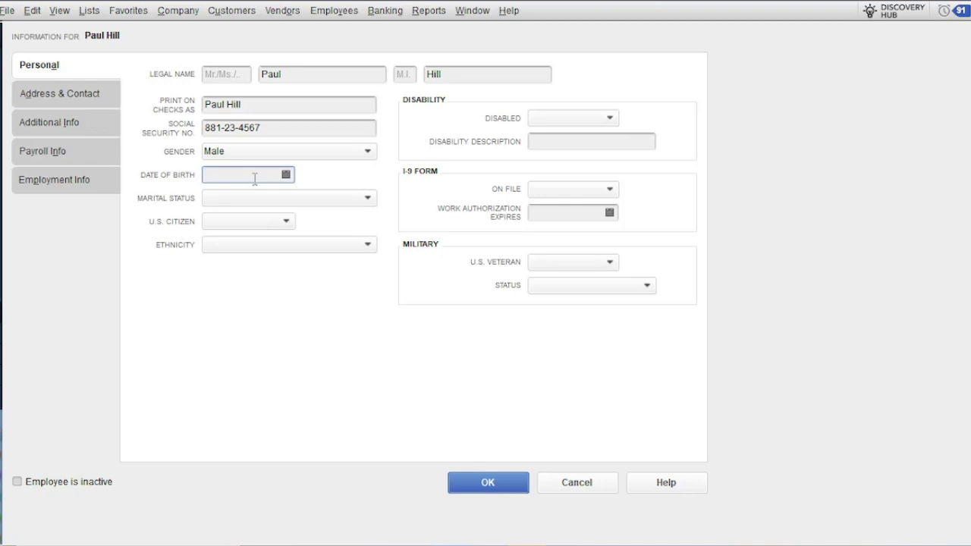
{"action": "type", "text": "05/05/1985"}
Step: Set marital status to Single and show the Address & Contact details
{"action": "left_click", "coordinate": [270, 198]}
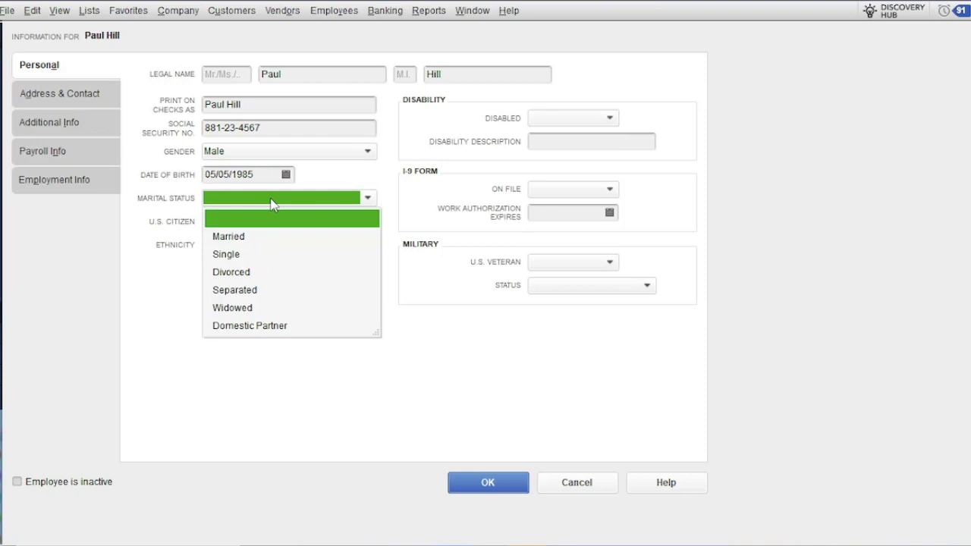
{"action": "left_click", "coordinate": [267, 257]}
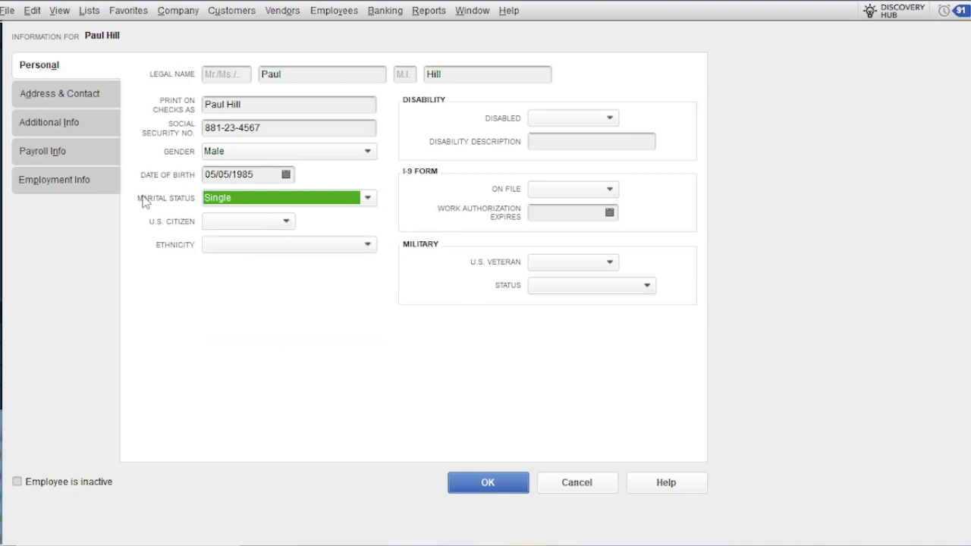
{"action": "left_click", "coordinate": [65, 97]}
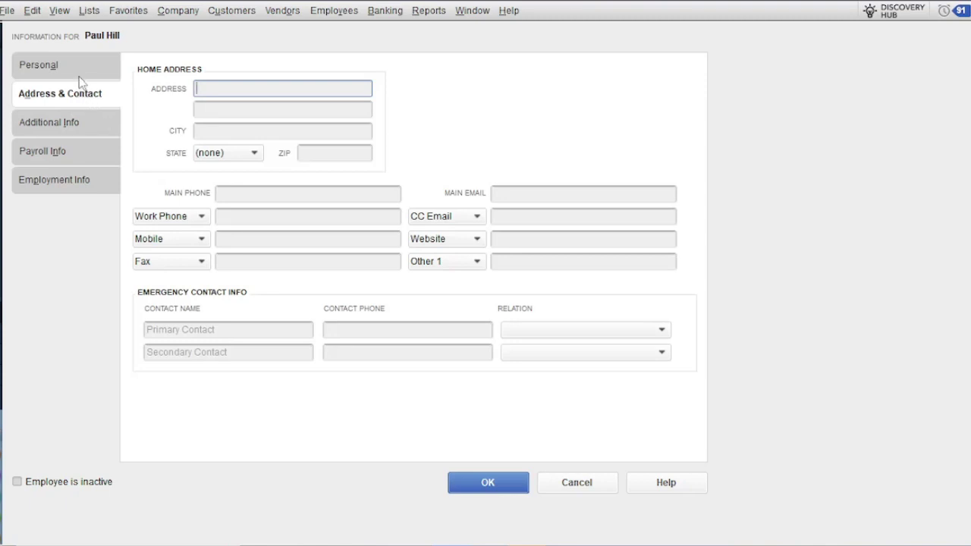
Step: Switch to the employee's Payroll Info page and list the available payroll schedules
{"action": "left_click", "coordinate": [79, 73]}
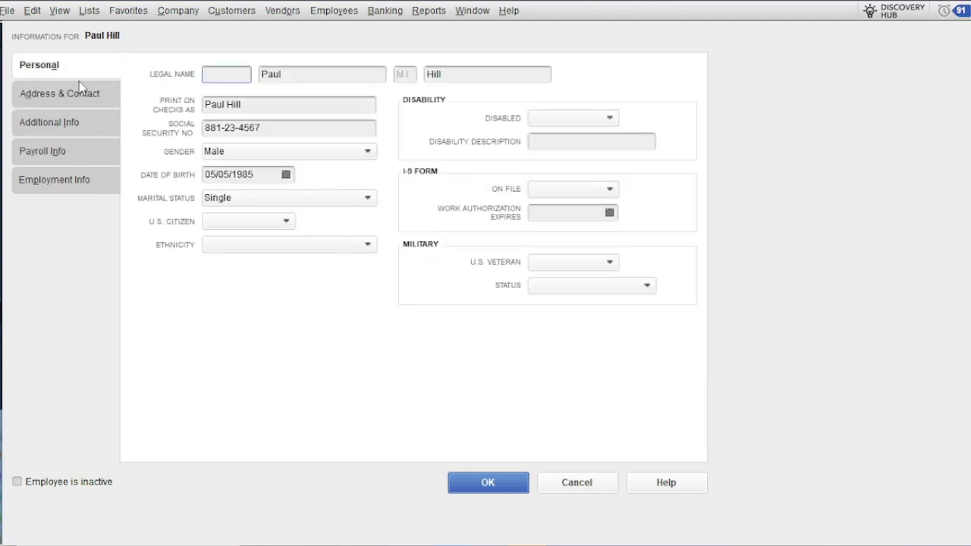
{"action": "left_click", "coordinate": [66, 153]}
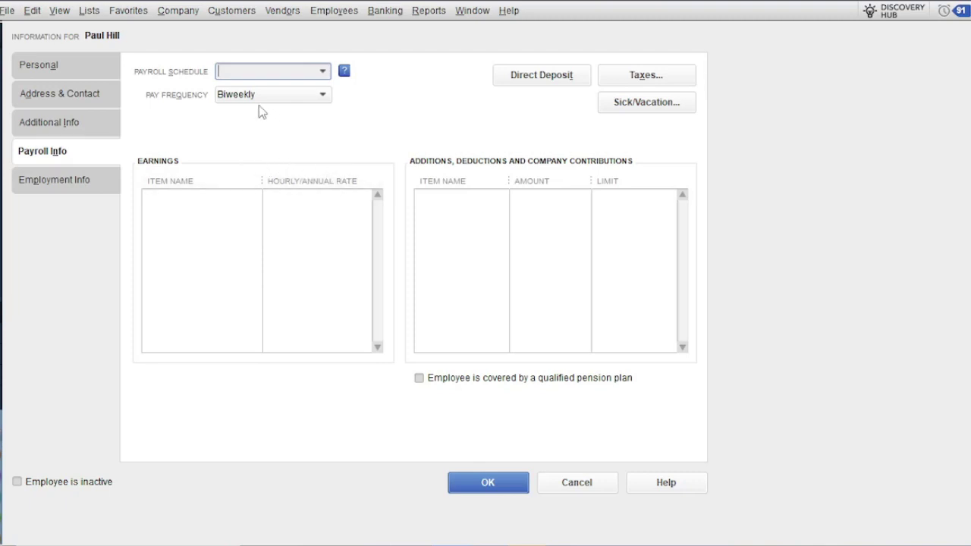
{"action": "left_click", "coordinate": [323, 72]}
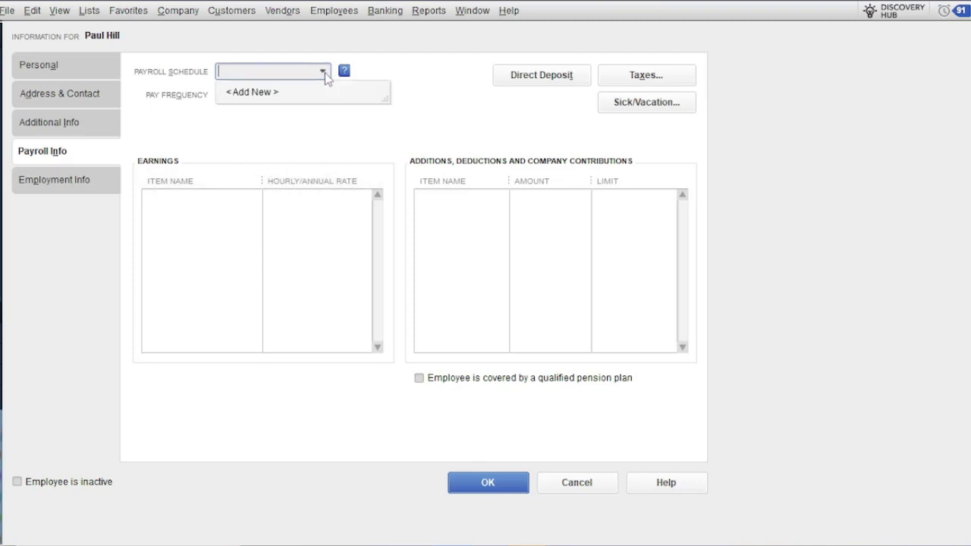
Step: Start a new payroll schedule named Monthly with a Monthly pay frequency
{"action": "left_click", "coordinate": [277, 93]}
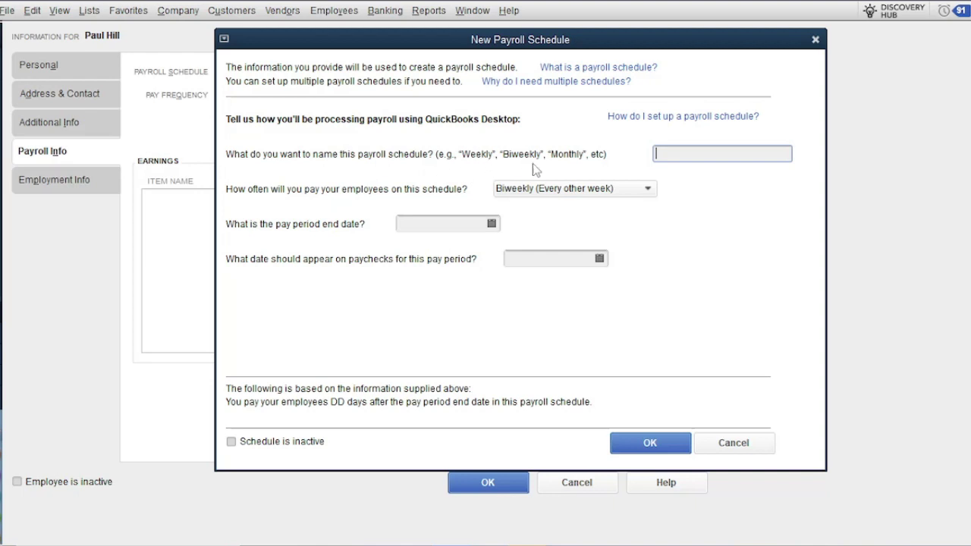
{"action": "type", "text": "Monthly"}
{"action": "left_click", "coordinate": [610, 193]}
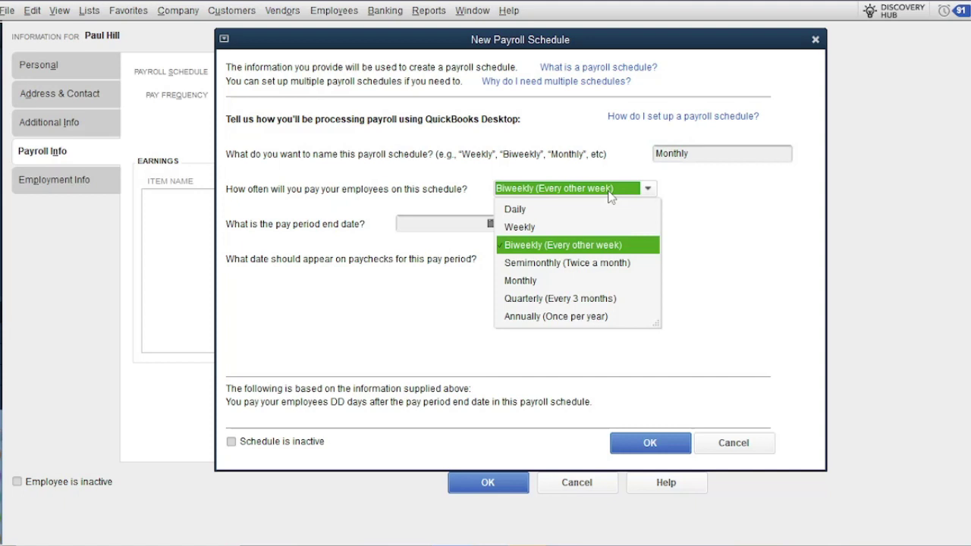
{"action": "left_click", "coordinate": [546, 286]}
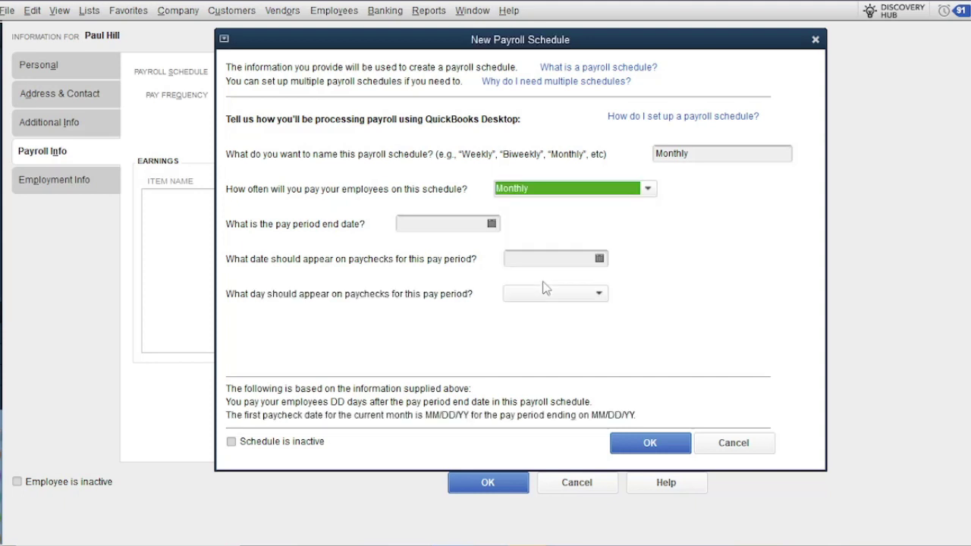
Step: Set period end and paycheck dates to 31/08/2023, last day of month, and save
{"action": "left_click", "coordinate": [491, 224]}
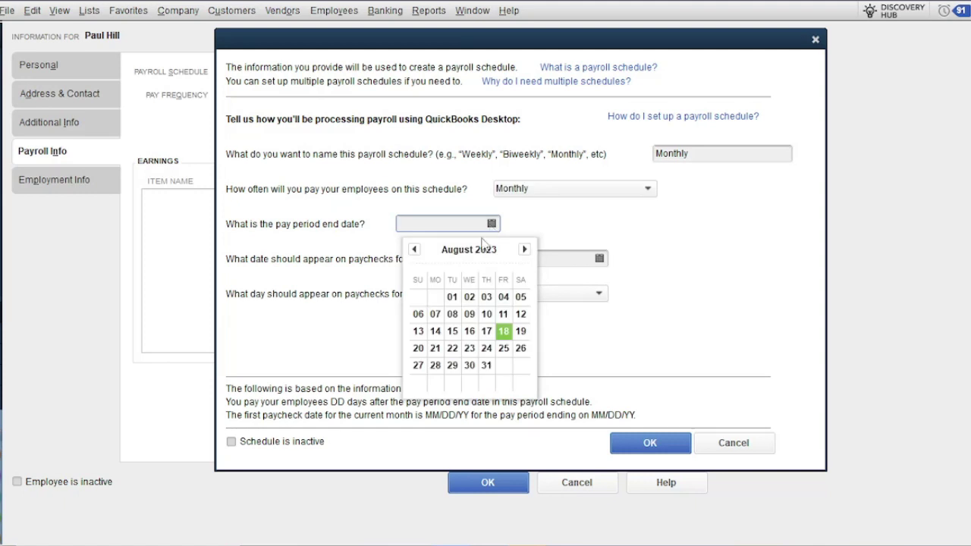
{"action": "left_click", "coordinate": [487, 366]}
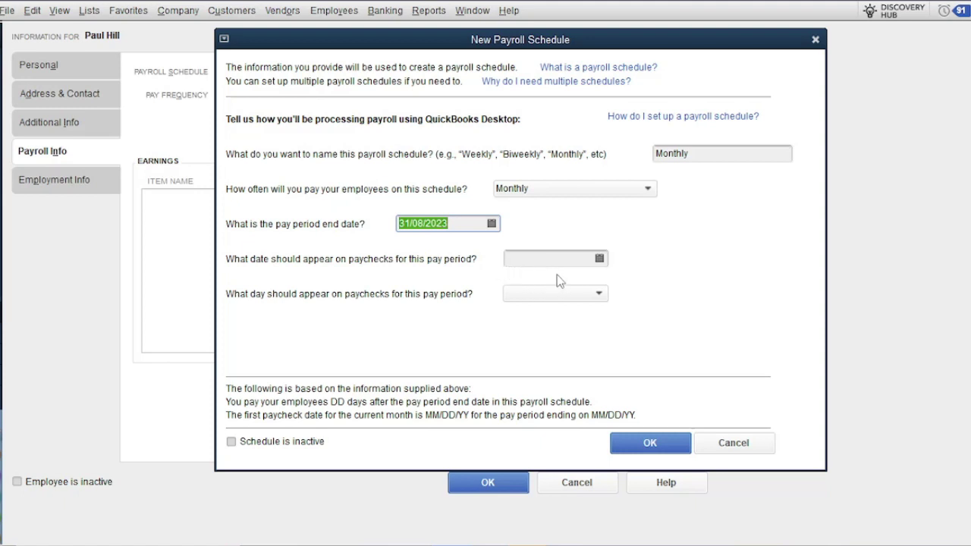
{"action": "left_click", "coordinate": [599, 258]}
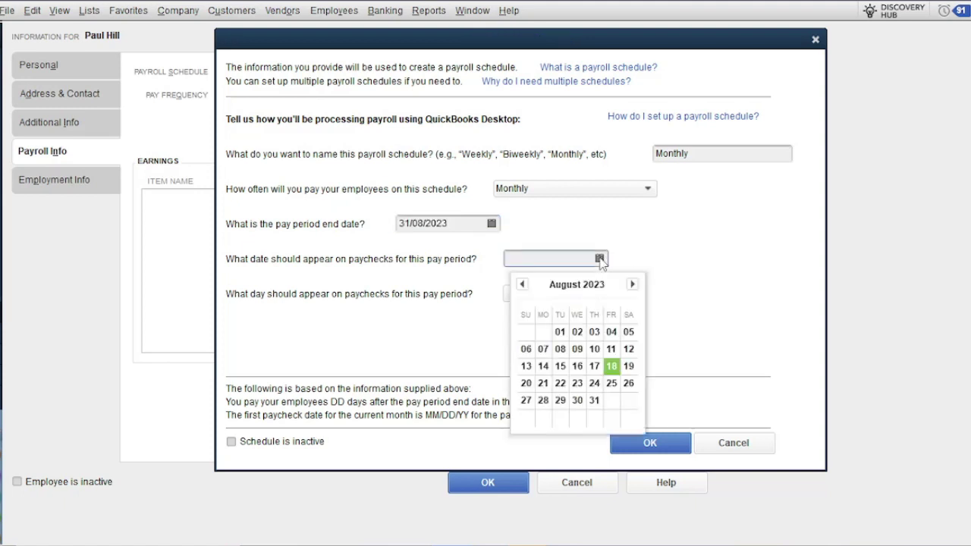
{"action": "left_click", "coordinate": [594, 400]}
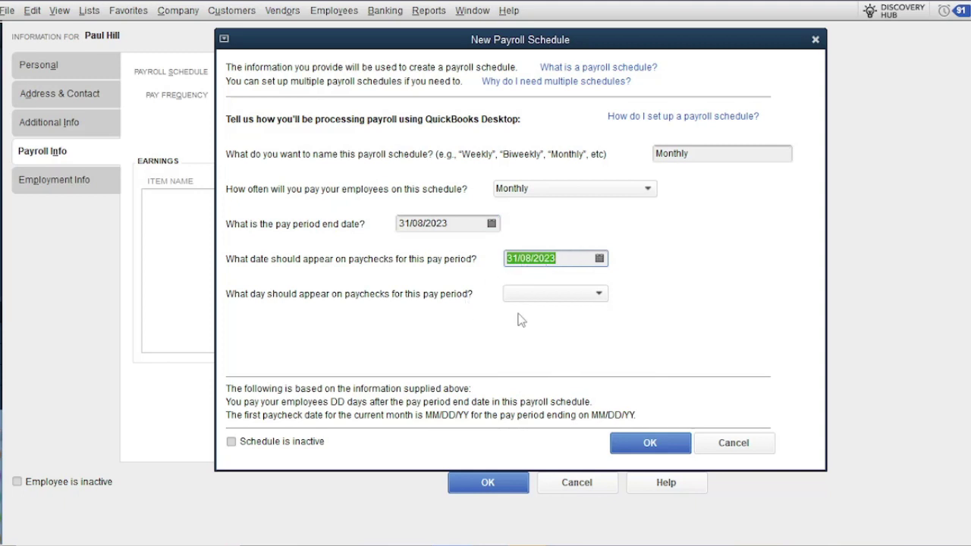
{"action": "left_click", "coordinate": [599, 295]}
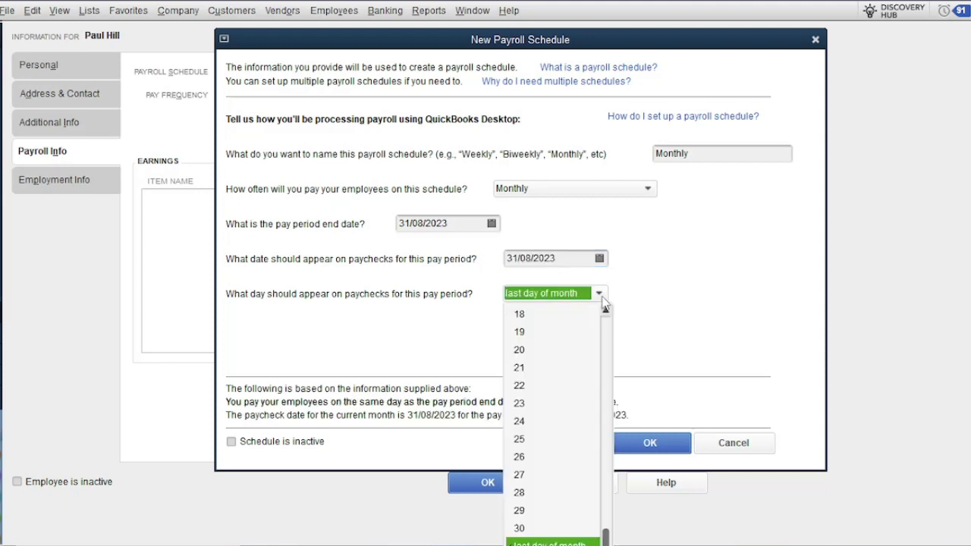
{"action": "left_click", "coordinate": [551, 541]}
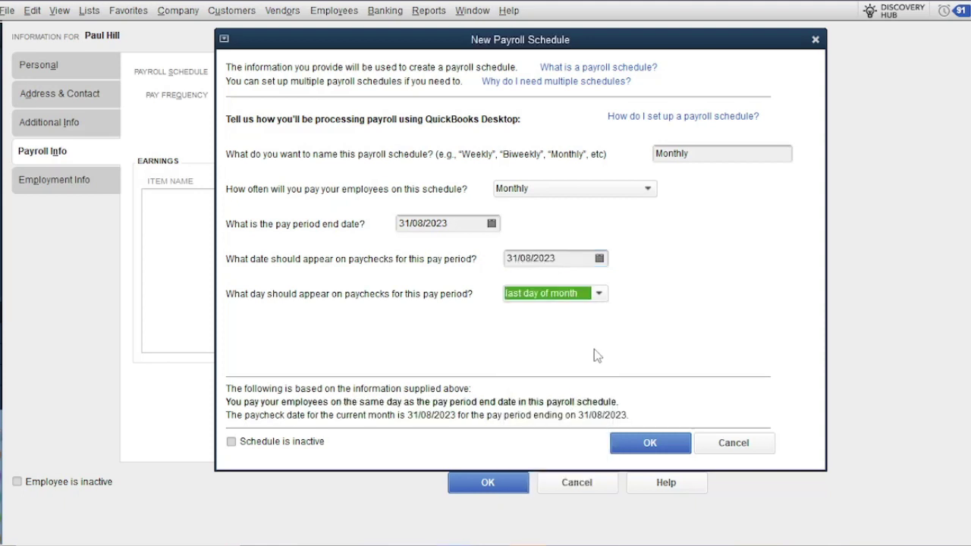
{"action": "left_click", "coordinate": [624, 448]}
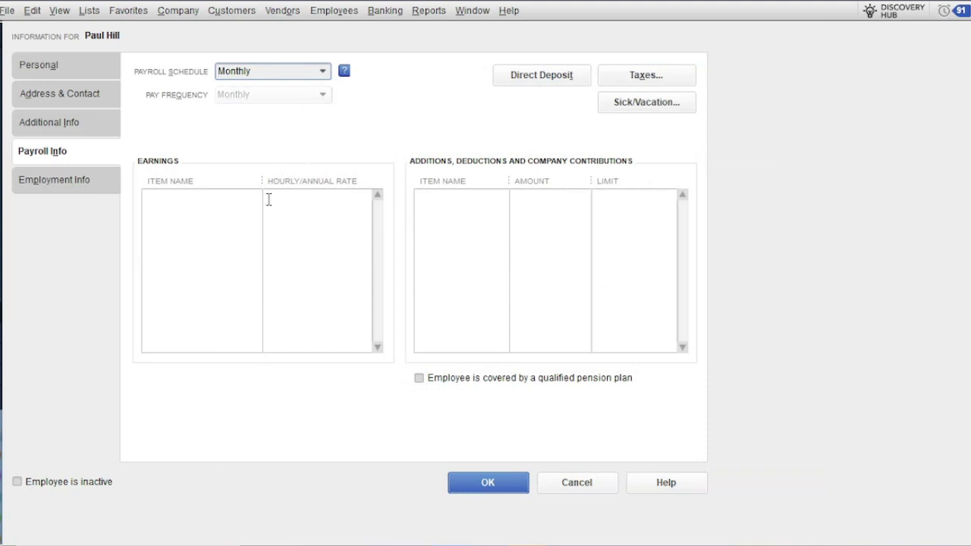
Step: Add Regular Pay as the earnings item with an annual rate of 180,000.00
{"action": "left_click", "coordinate": [221, 200]}
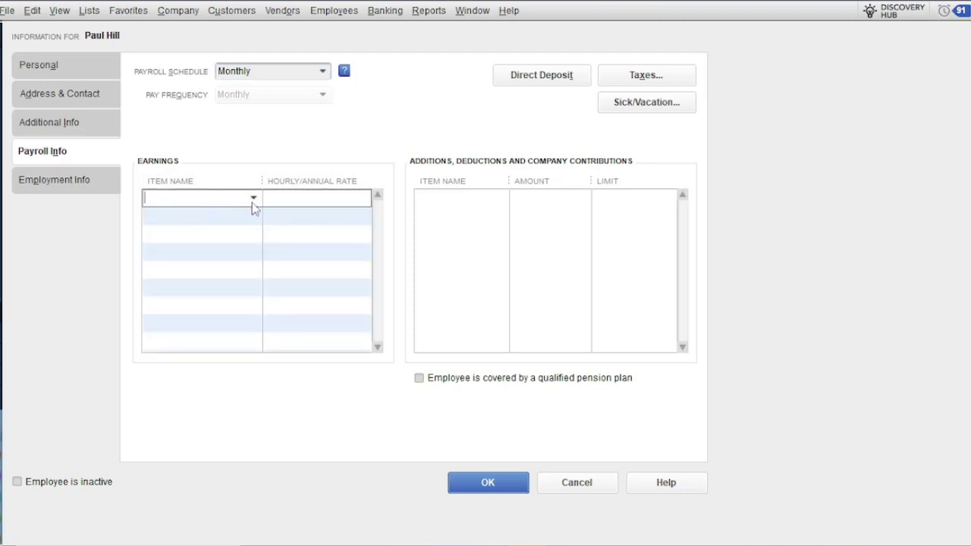
{"action": "left_click", "coordinate": [252, 200]}
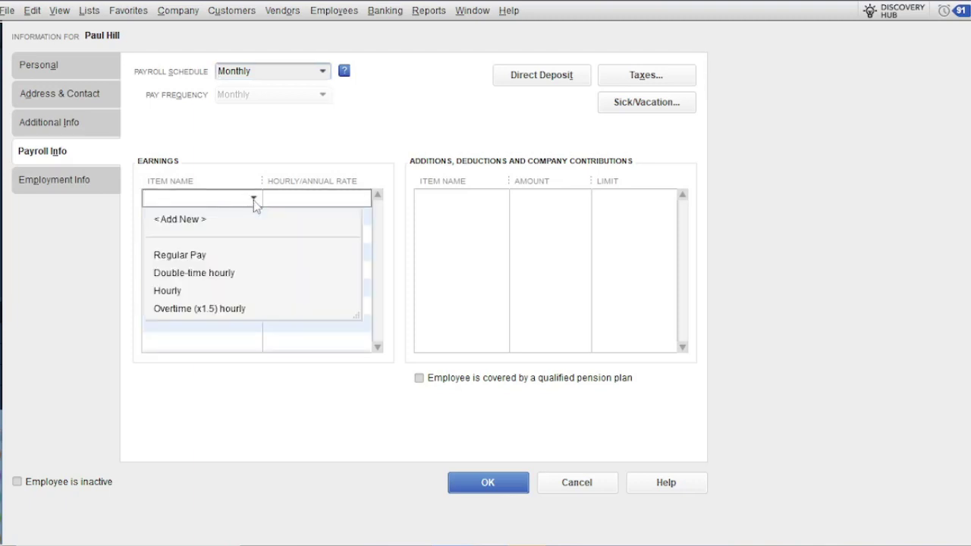
{"action": "left_click", "coordinate": [197, 260]}
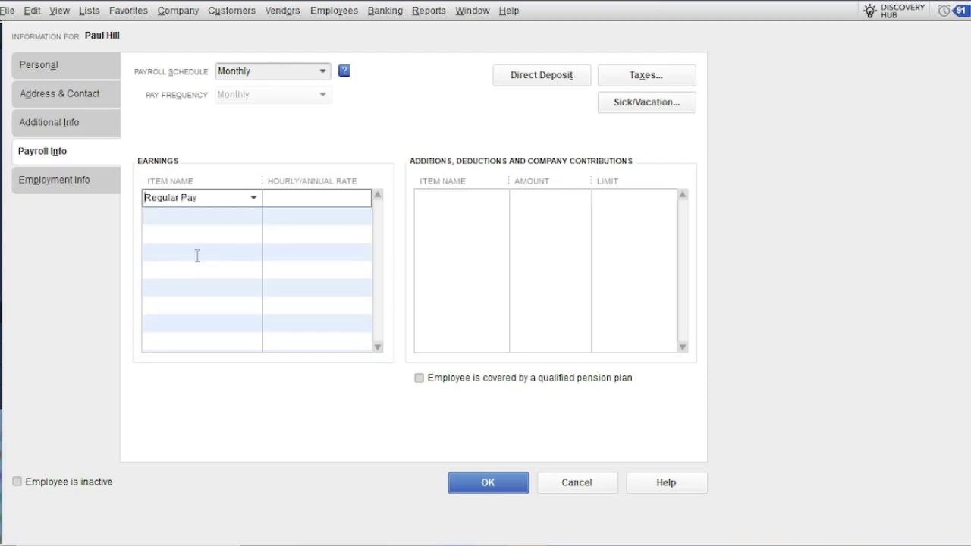
{"action": "left_click", "coordinate": [318, 201]}
{"action": "type", "text": "180000"}
{"action": "left_click", "coordinate": [307, 219]}
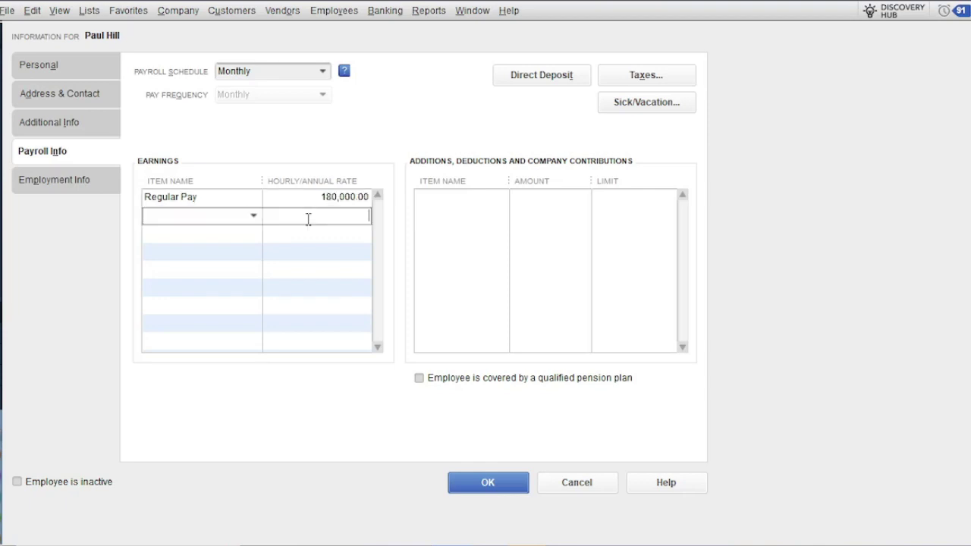
{"action": "left_click", "coordinate": [302, 199]}
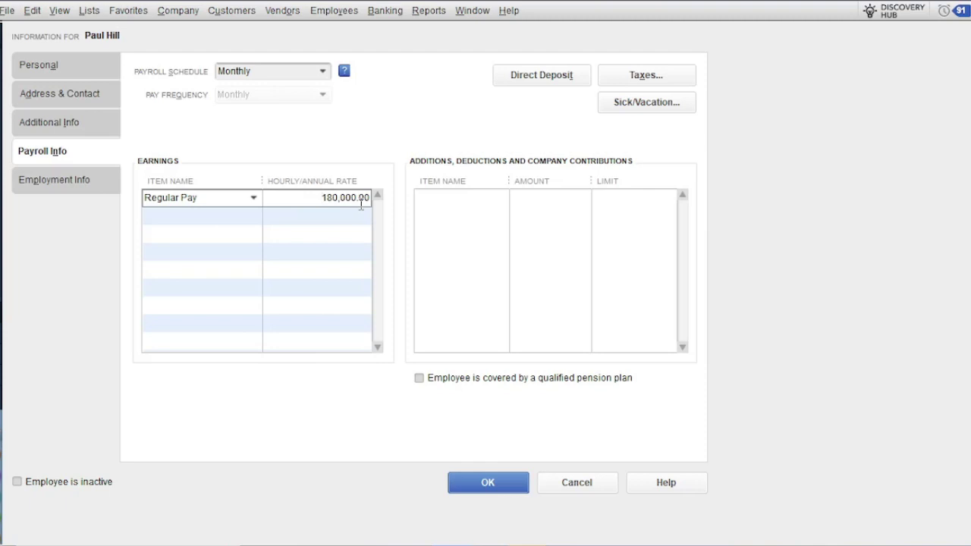
Step: Add the SSS deduction item with amount -800.00 and limit -1,000.00
{"action": "left_click", "coordinate": [461, 198]}
{"action": "left_click", "coordinate": [499, 199]}
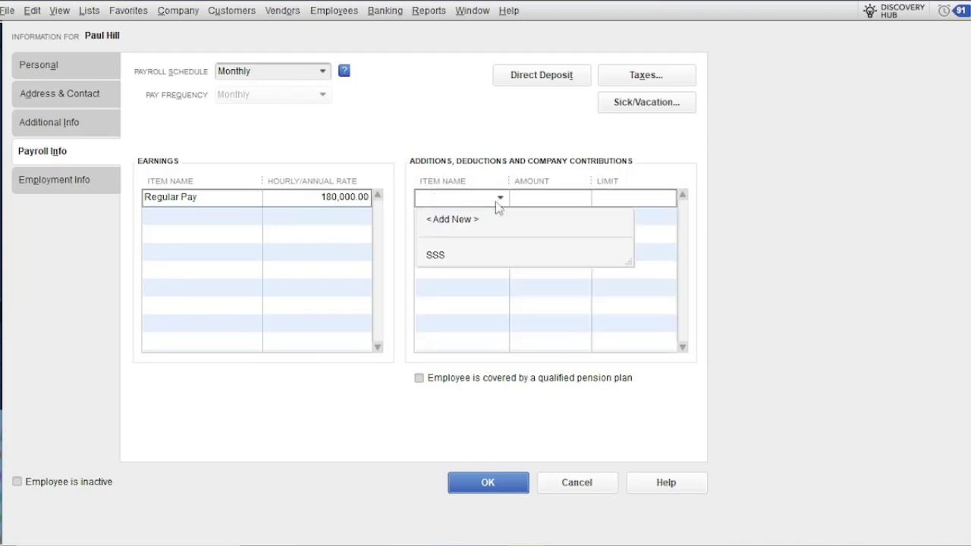
{"action": "left_click", "coordinate": [444, 261]}
{"action": "left_click", "coordinate": [558, 198]}
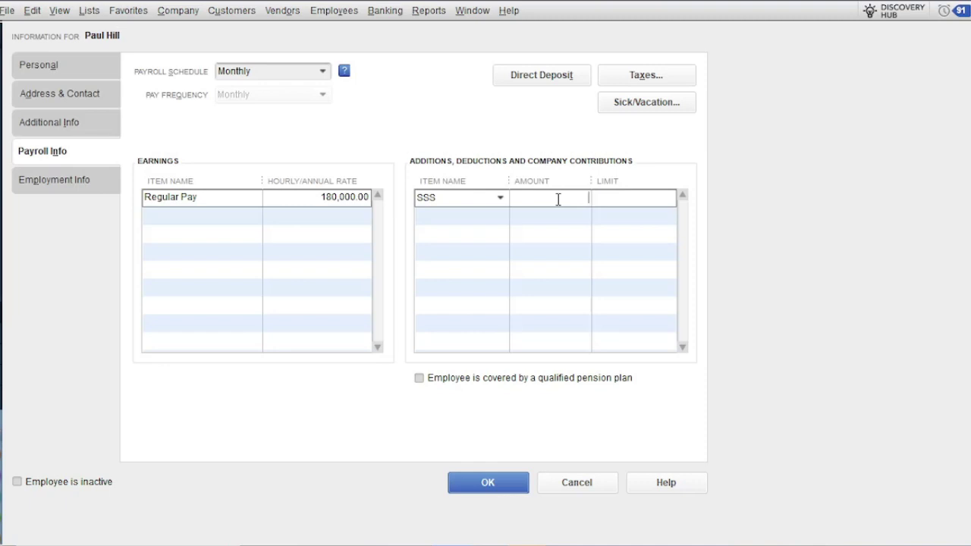
{"action": "type", "text": "800"}
{"action": "key", "text": "BackSpace"}
{"action": "key", "text": "BackSpace"}
{"action": "key", "text": "BackSpace"}
{"action": "type", "text": "-800"}
{"action": "left_click", "coordinate": [637, 201]}
{"action": "type", "text": "-1000"}
{"action": "key", "text": "Tab"}
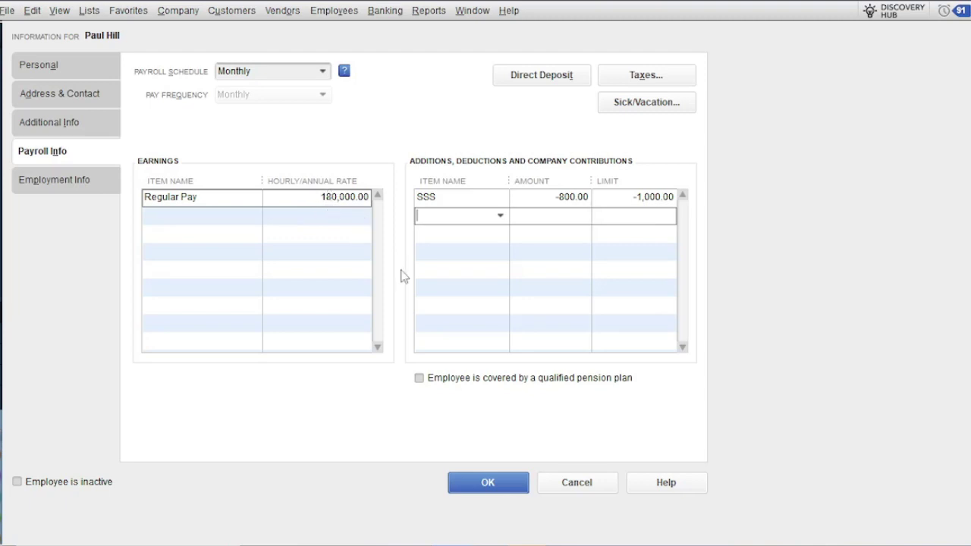
{"action": "left_click", "coordinate": [488, 485]}
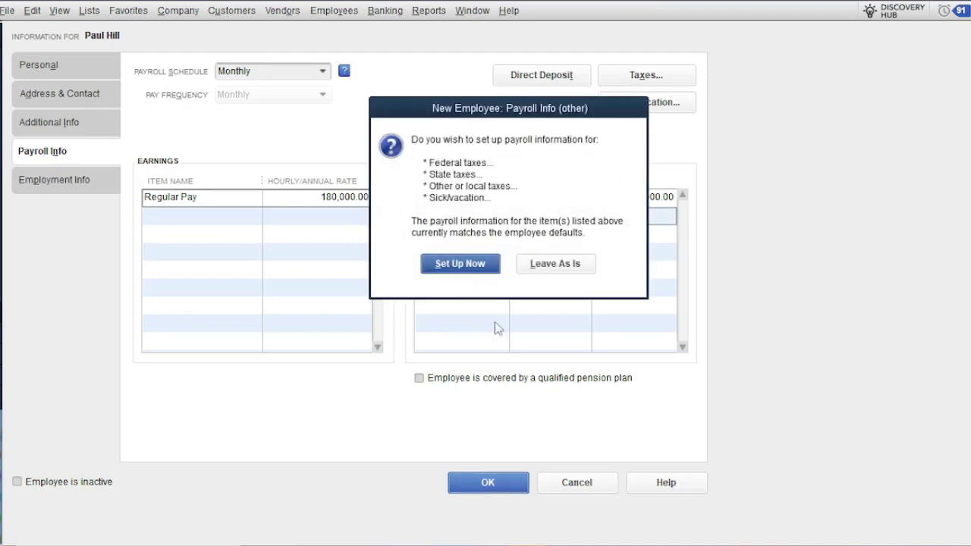
{"action": "left_click", "coordinate": [564, 270]}
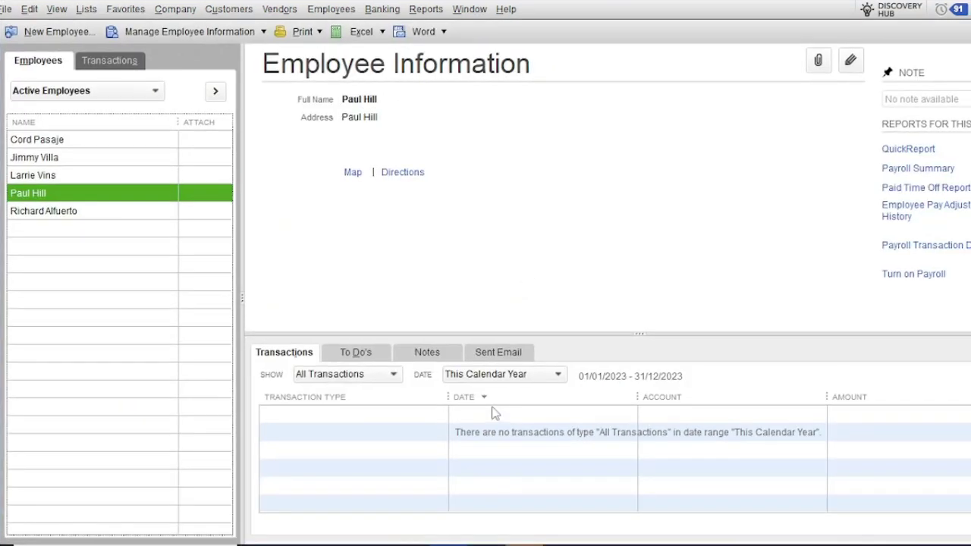
{"action": "left_click", "coordinate": [497, 402]}
Step: Start a Pay Employees run with only the new employee selected
{"action": "left_click", "coordinate": [176, 11]}
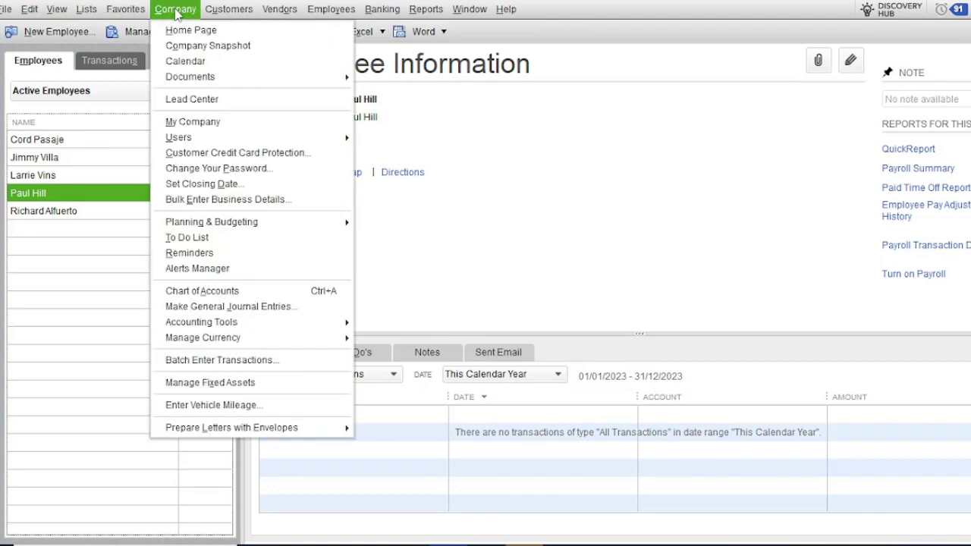
{"action": "left_click", "coordinate": [176, 10]}
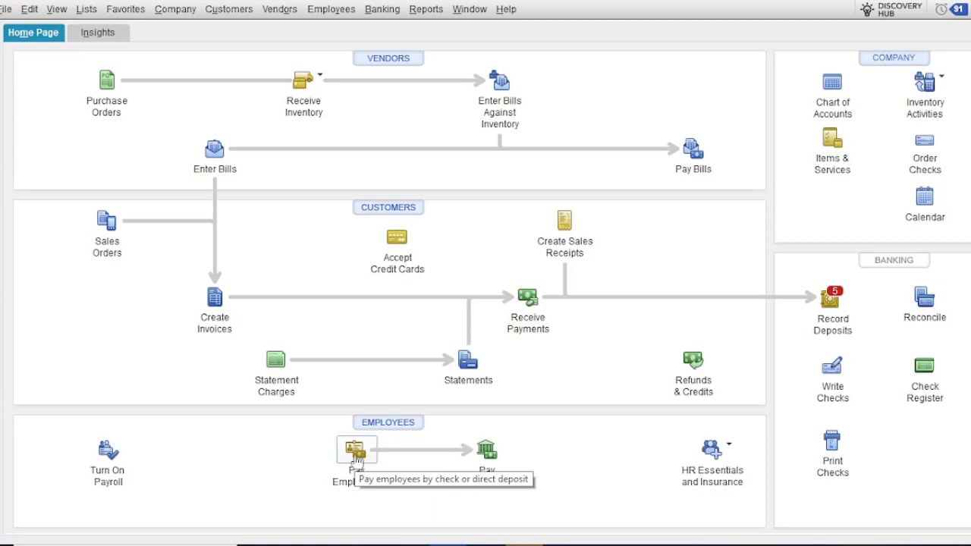
{"action": "left_click", "coordinate": [356, 456]}
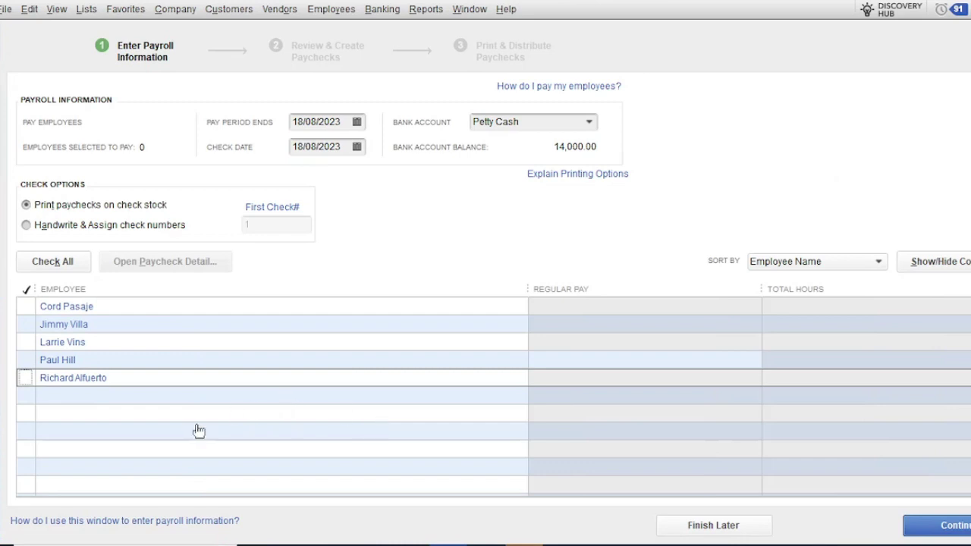
{"action": "left_click", "coordinate": [27, 362]}
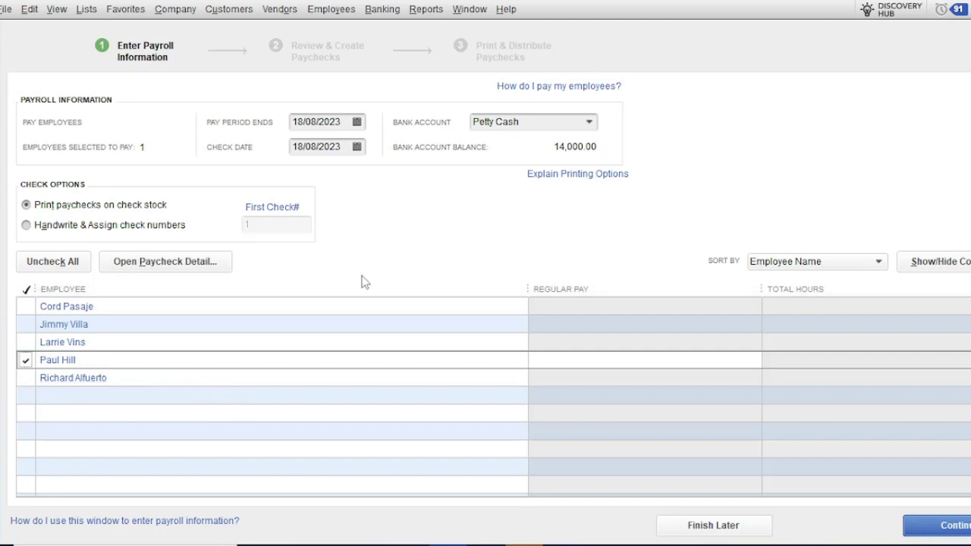
Step: Set pay period end and check date to 31/08/2023, paid from Bank A Checking
{"action": "left_click", "coordinate": [357, 123]}
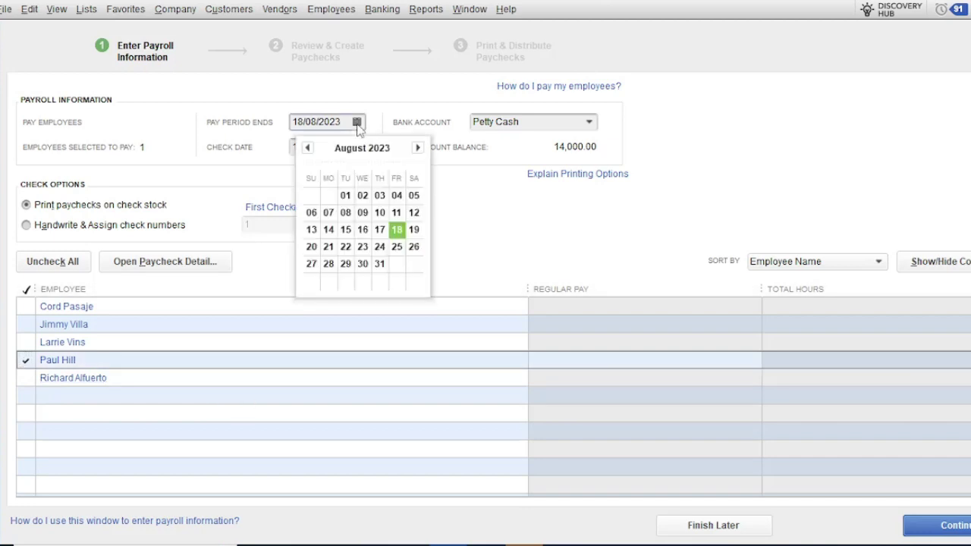
{"action": "left_click", "coordinate": [380, 263]}
{"action": "left_click", "coordinate": [358, 148]}
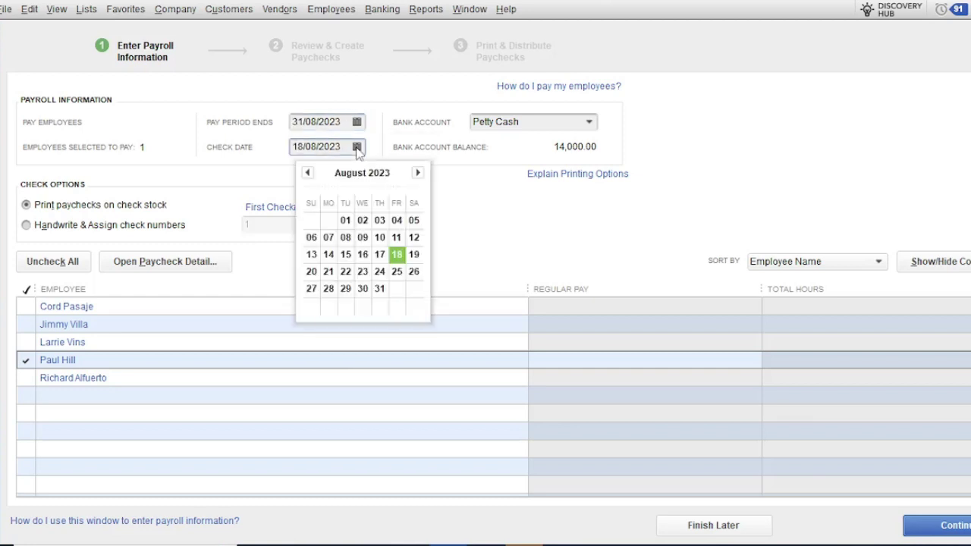
{"action": "left_click", "coordinate": [380, 289]}
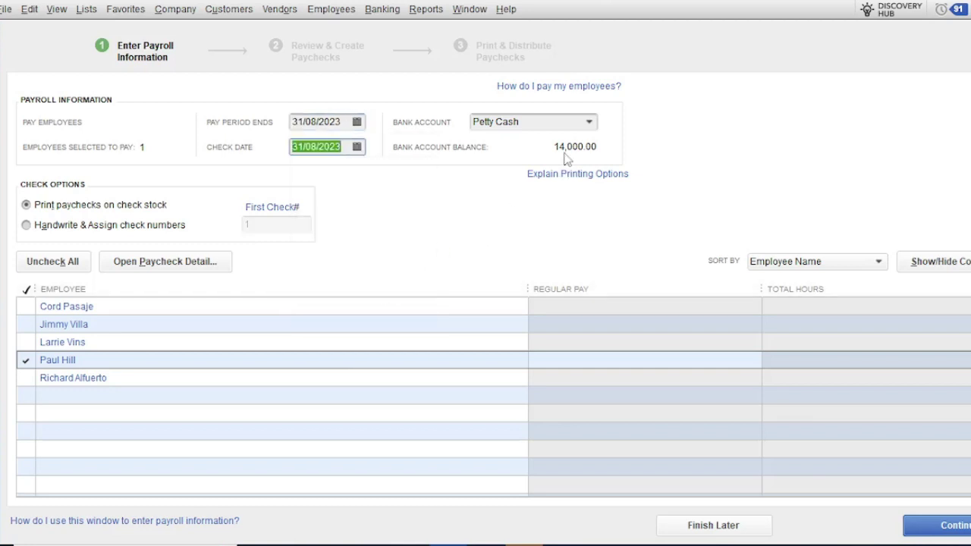
{"action": "left_click", "coordinate": [589, 122]}
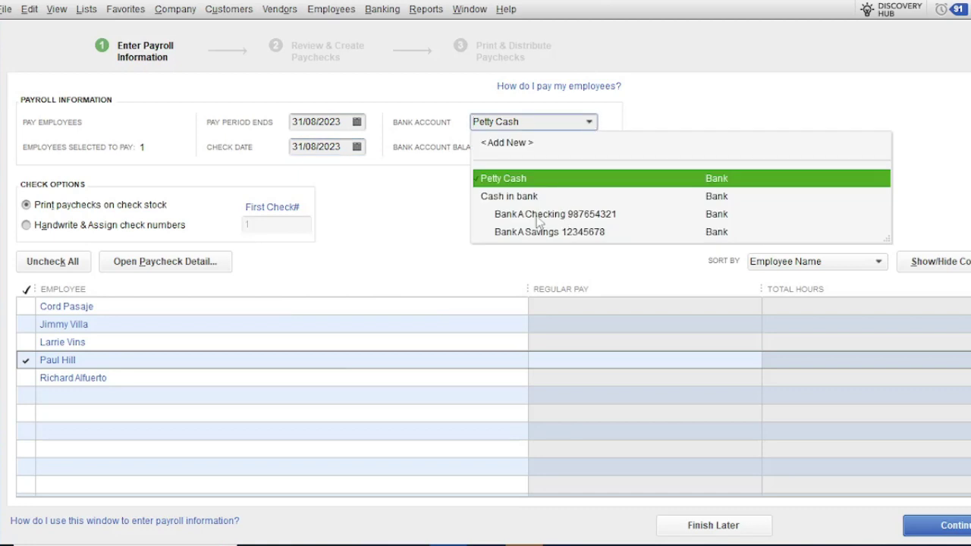
{"action": "left_click", "coordinate": [554, 217]}
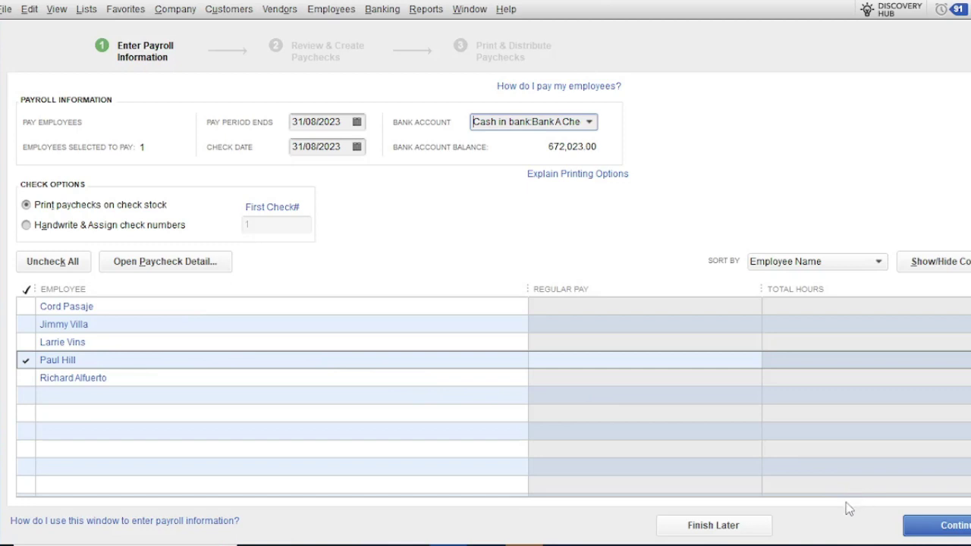
{"action": "left_click", "coordinate": [938, 531]}
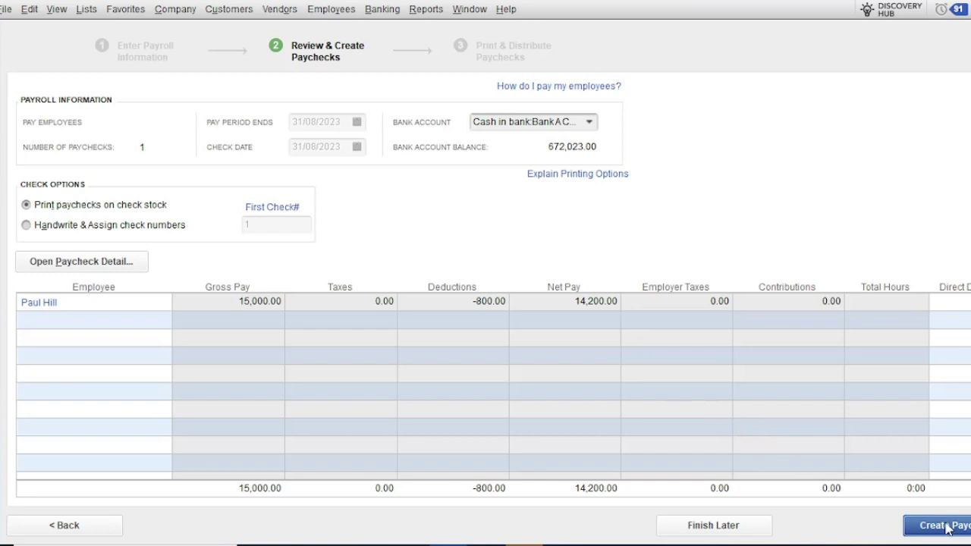
Step: Create the employee's paycheck of 15,000.00 gross, 14,200.00 net, and close the confirmation
{"action": "left_click", "coordinate": [947, 529]}
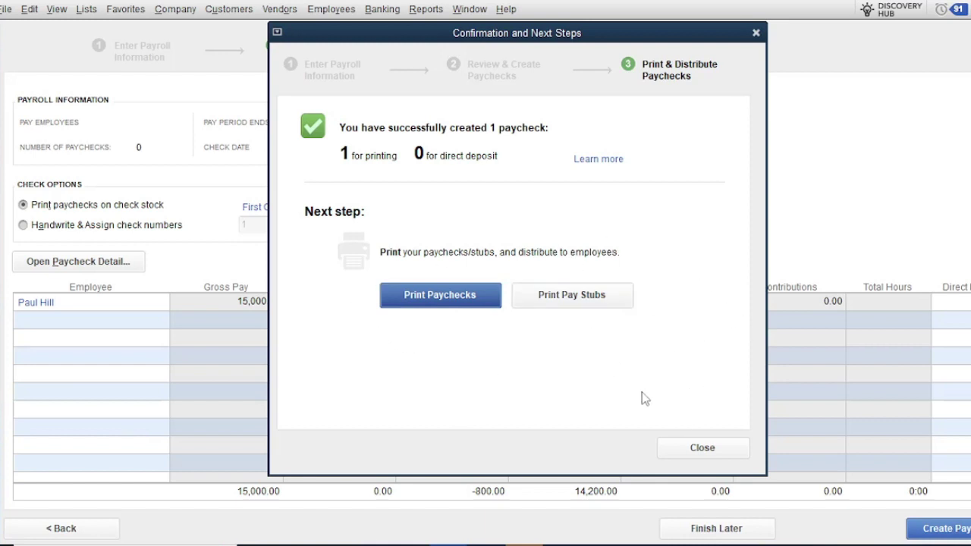
{"action": "left_click", "coordinate": [703, 448]}
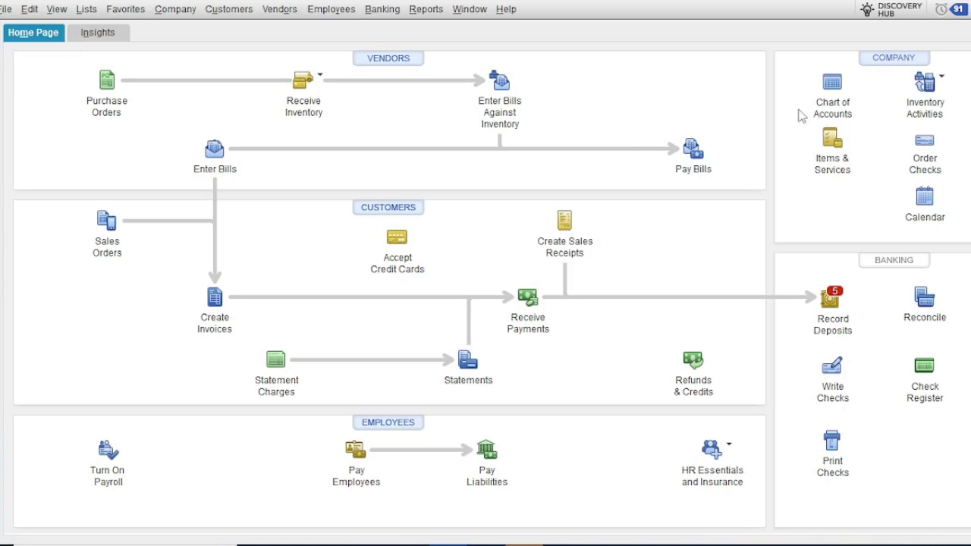
Step: Open the Chart of Accounts and select SSS Payable to confirm its 800.00 balance
{"action": "left_click", "coordinate": [839, 92]}
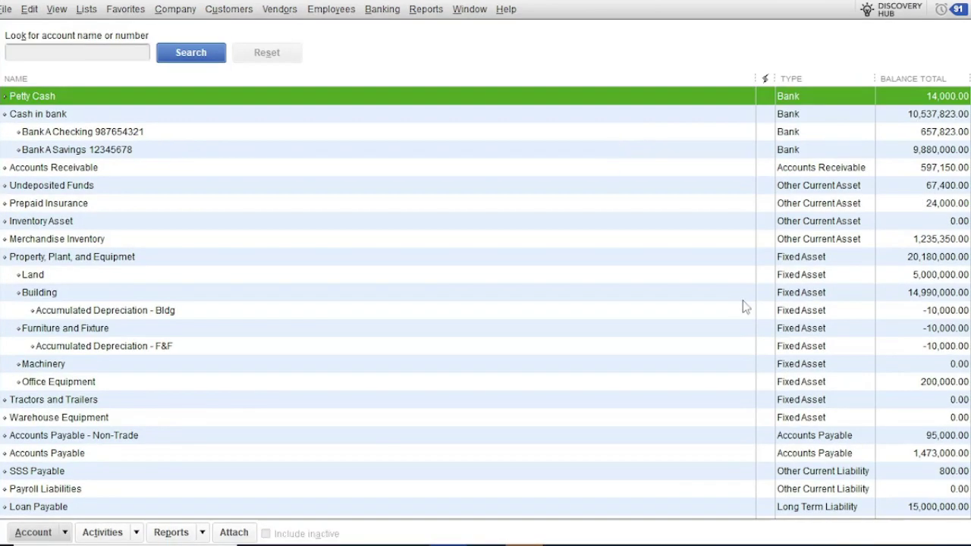
{"action": "scroll", "coordinate": [745, 309], "scroll_direction": "down", "scroll_amount": 1}
{"action": "scroll", "coordinate": [745, 309], "scroll_direction": "down", "scroll_amount": 1}
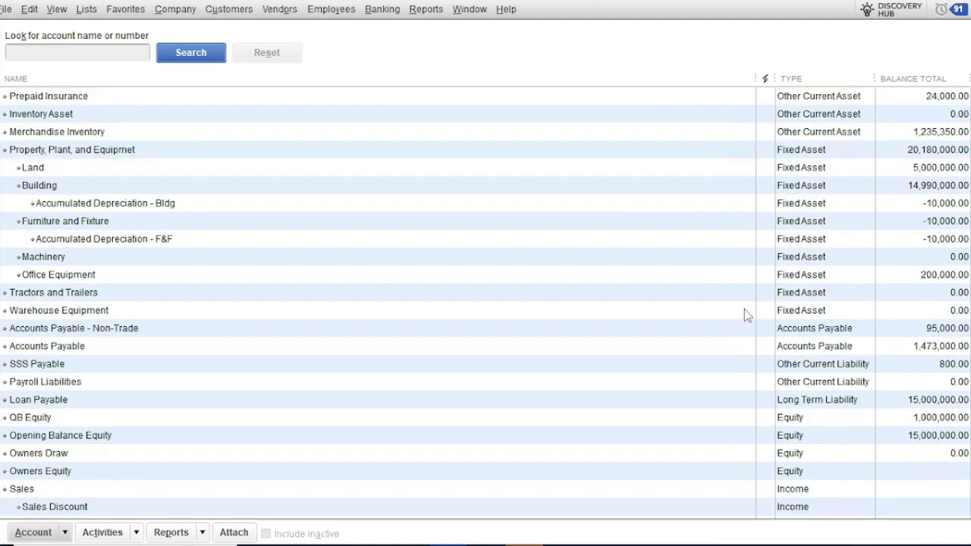
{"action": "scroll", "coordinate": [745, 308], "scroll_direction": "down", "scroll_amount": 1}
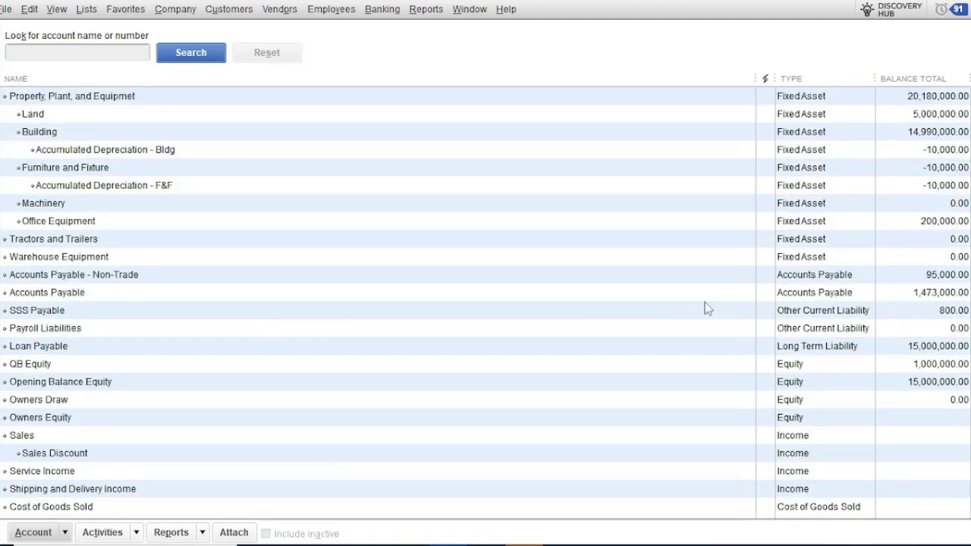
{"action": "left_click", "coordinate": [863, 311]}
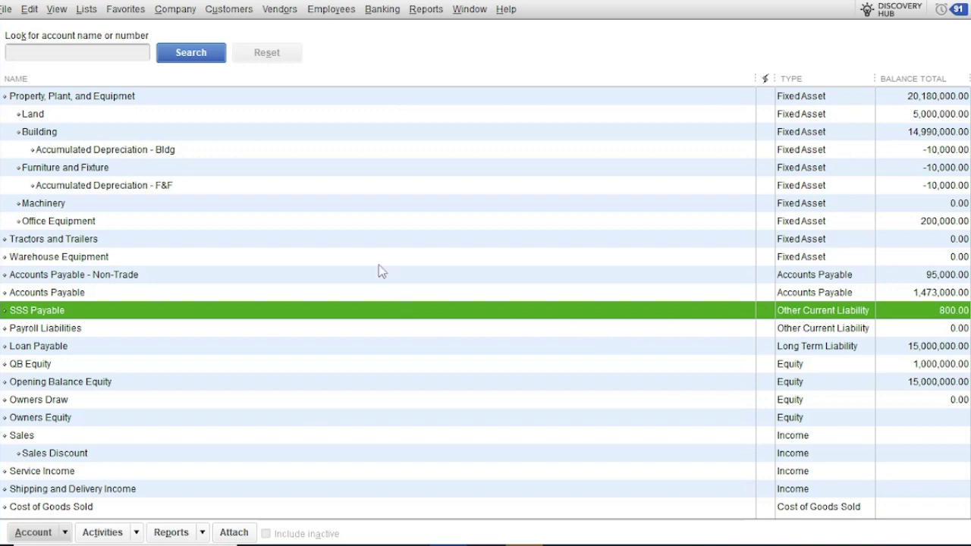
Step: Open the Profit & Loss Standard report for 01/08/2023 to 31/08/2023
{"action": "left_click", "coordinate": [428, 15]}
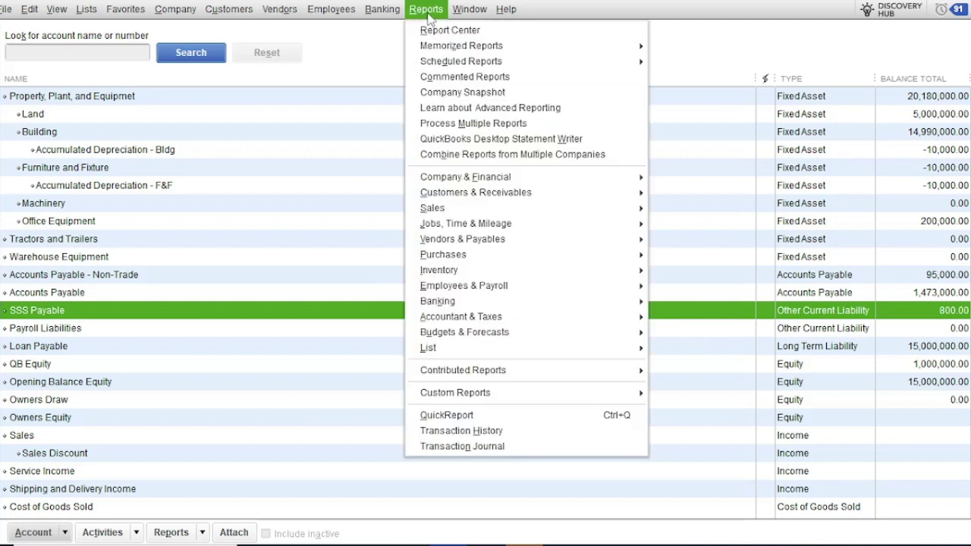
{"action": "mouse_move", "coordinate": [543, 181]}
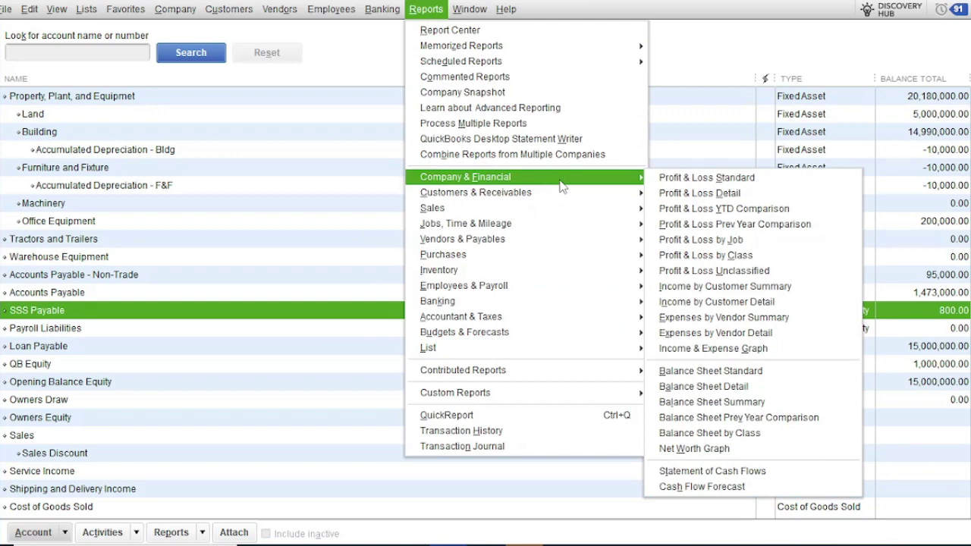
{"action": "left_click", "coordinate": [680, 177]}
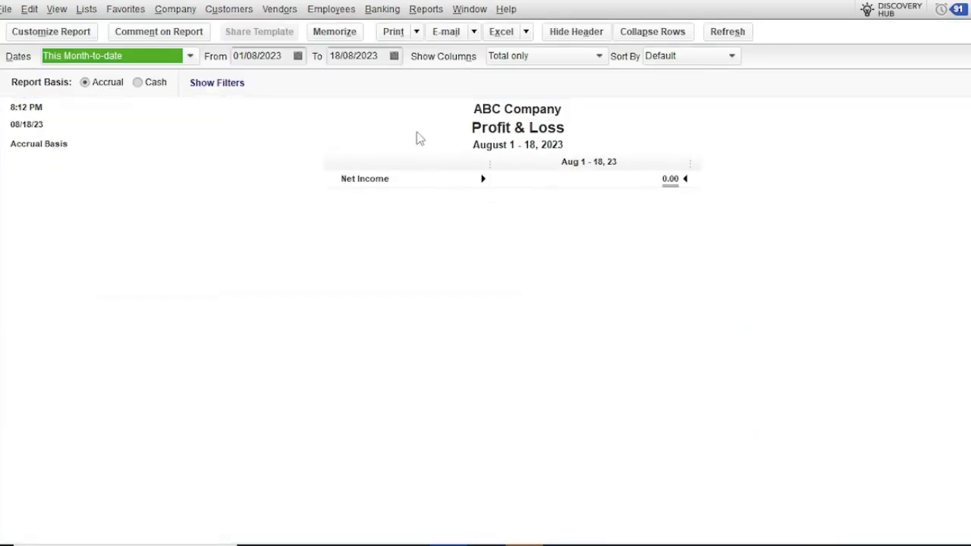
{"action": "left_click", "coordinate": [394, 57]}
{"action": "left_click", "coordinate": [418, 199]}
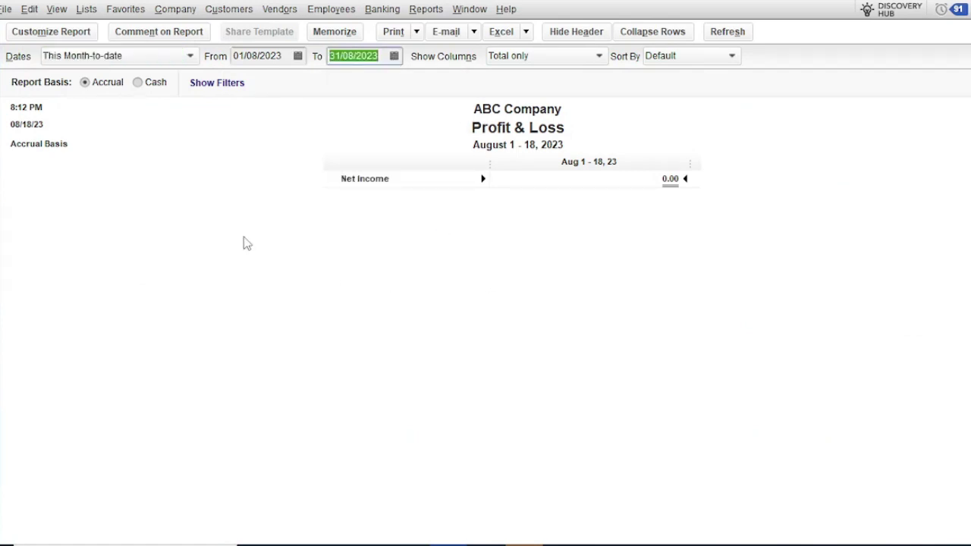
{"action": "left_click", "coordinate": [298, 56]}
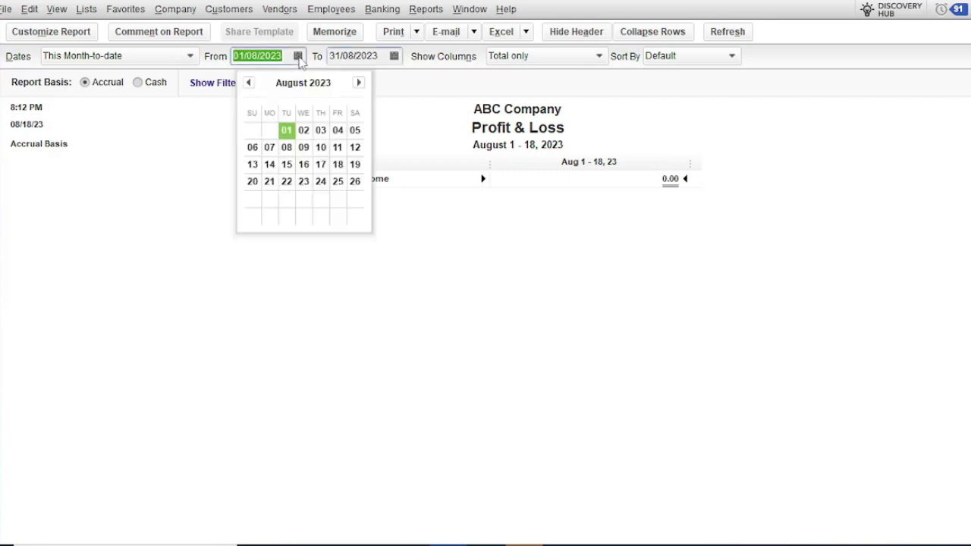
{"action": "left_click", "coordinate": [286, 130]}
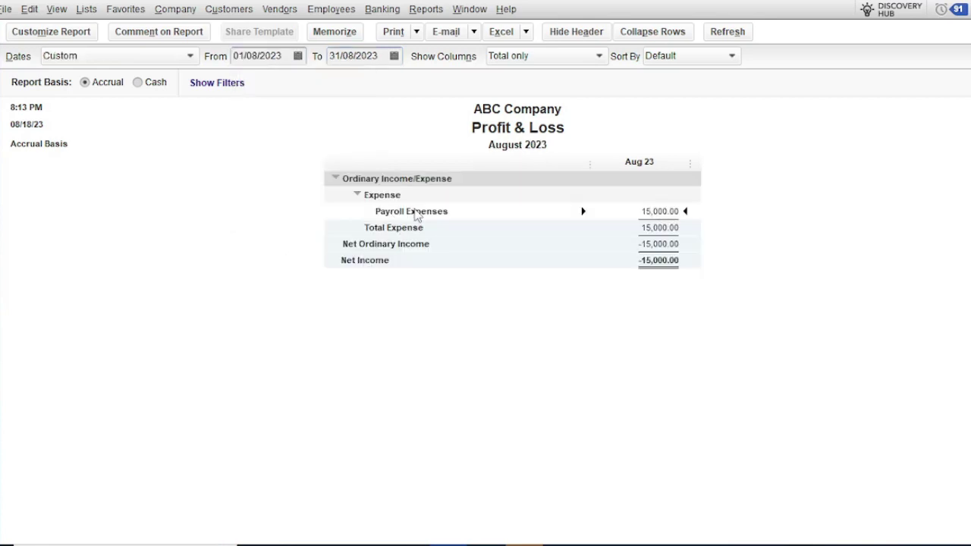